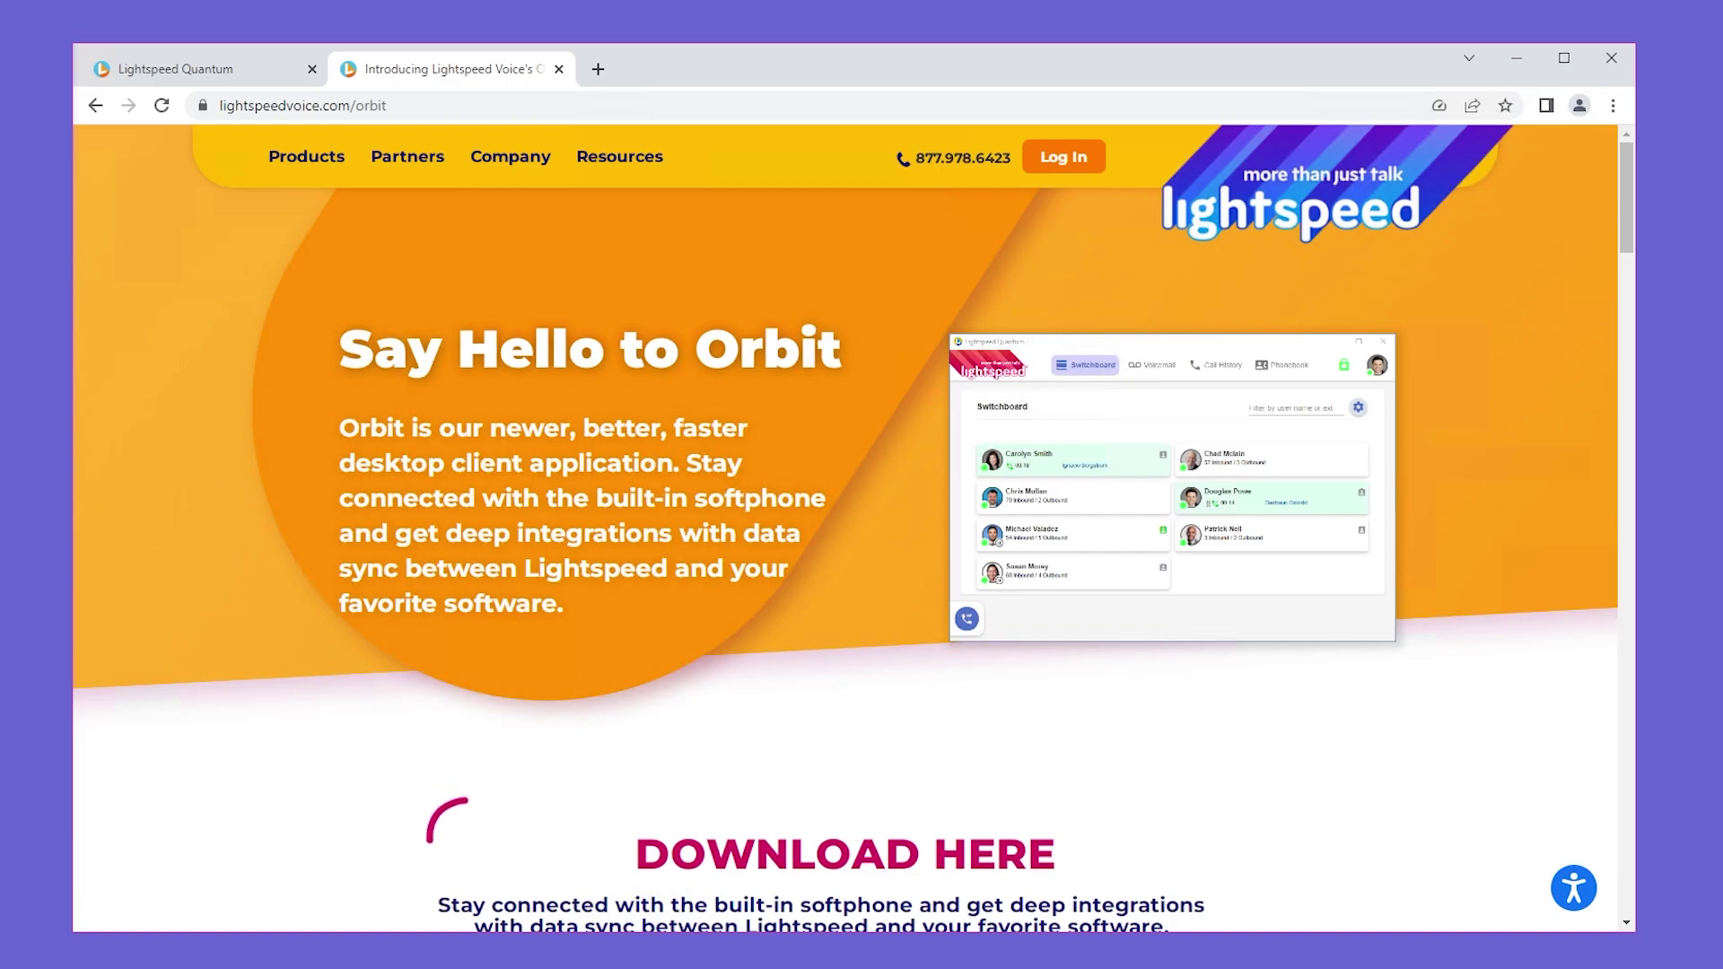
# Scroll down the Orbit page to the Download Here section
pyautogui.scroll(-1, 1148, 729)
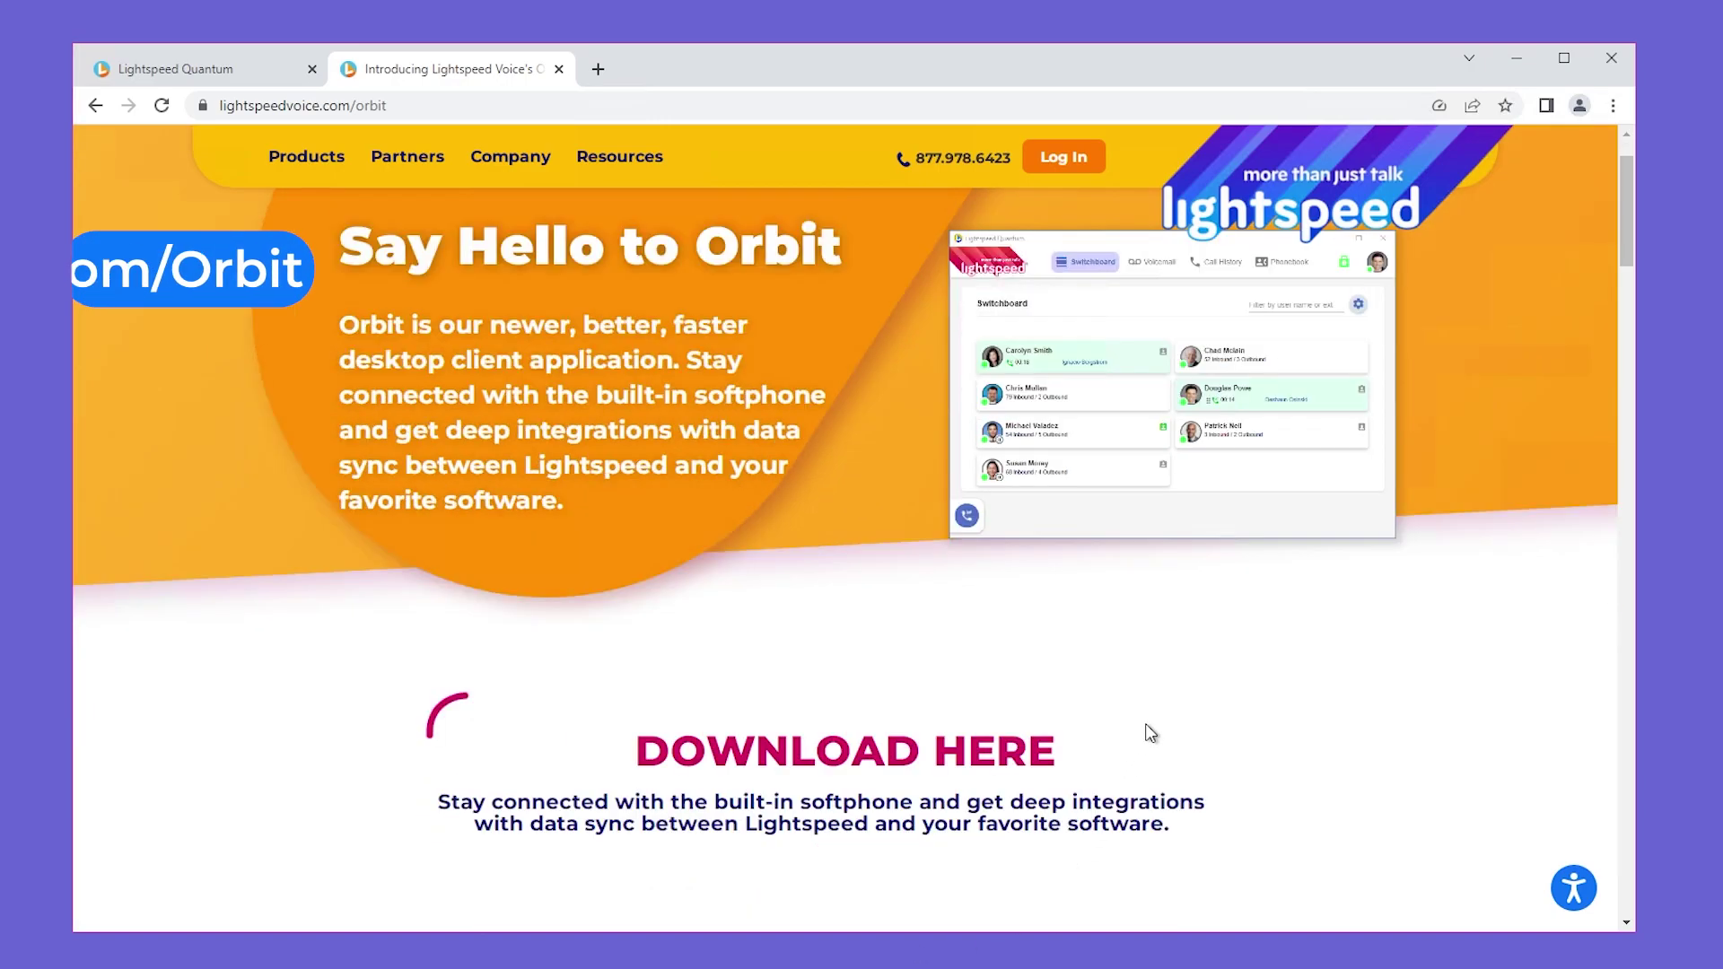
pyautogui.scroll(-6, 1149, 733)
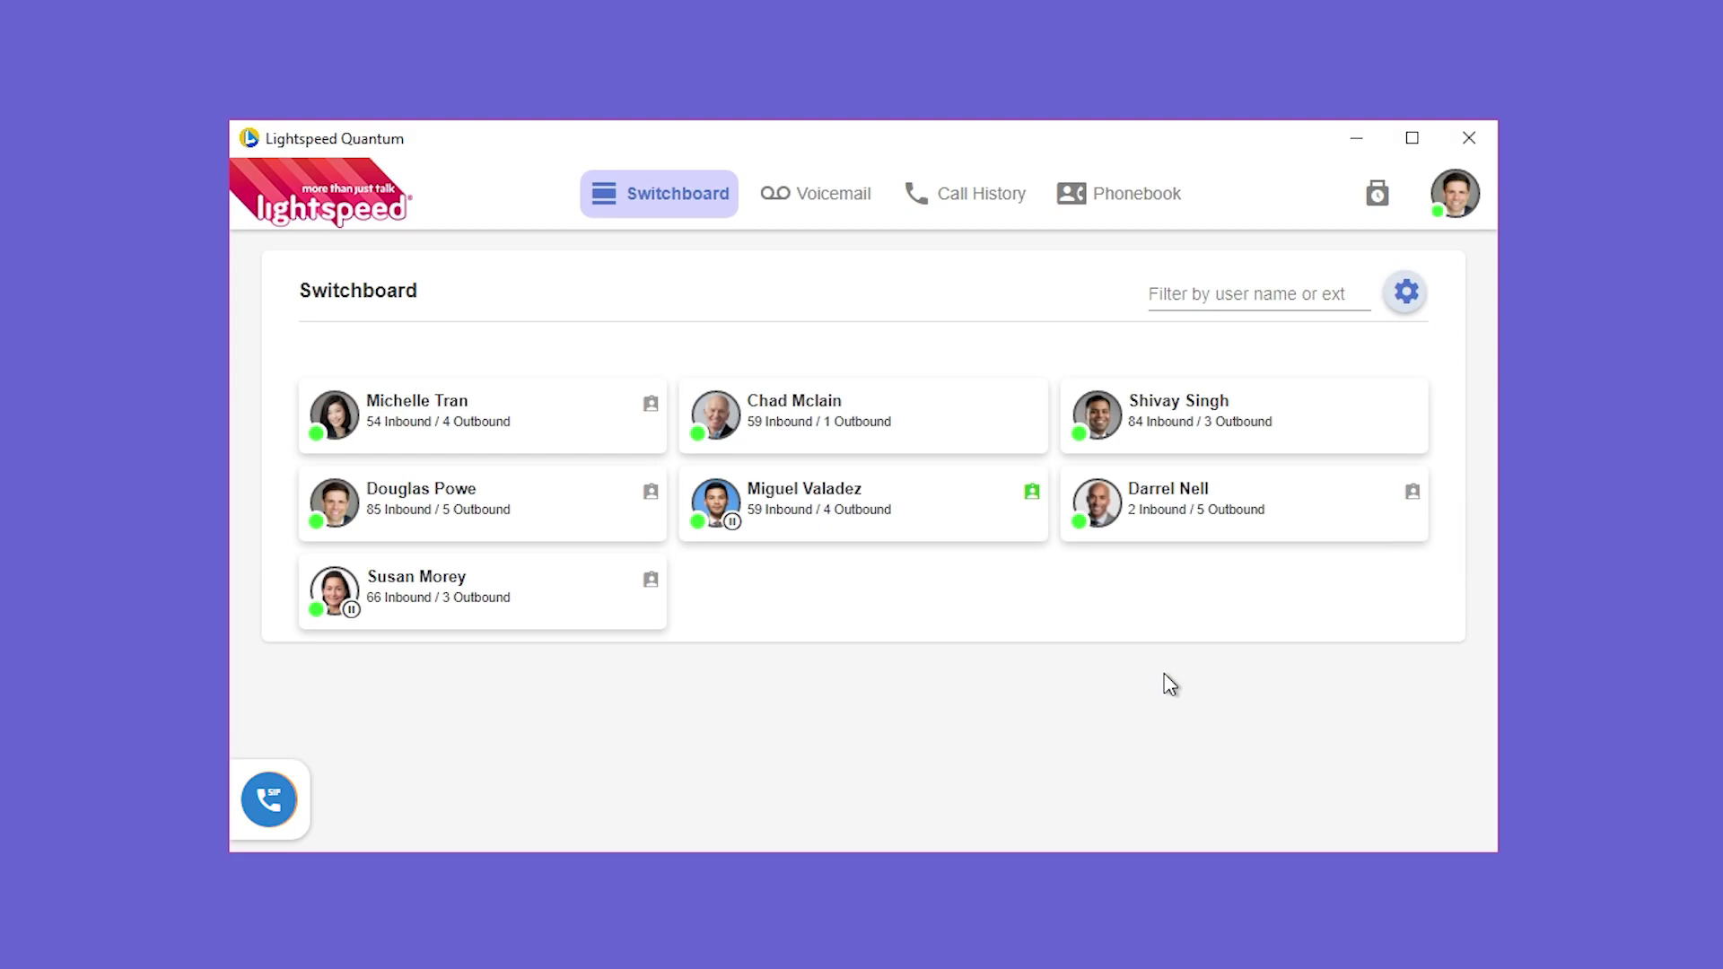
# Open the Integrations settings from the Orbit profile avatar menu
pyautogui.click(1469, 203)
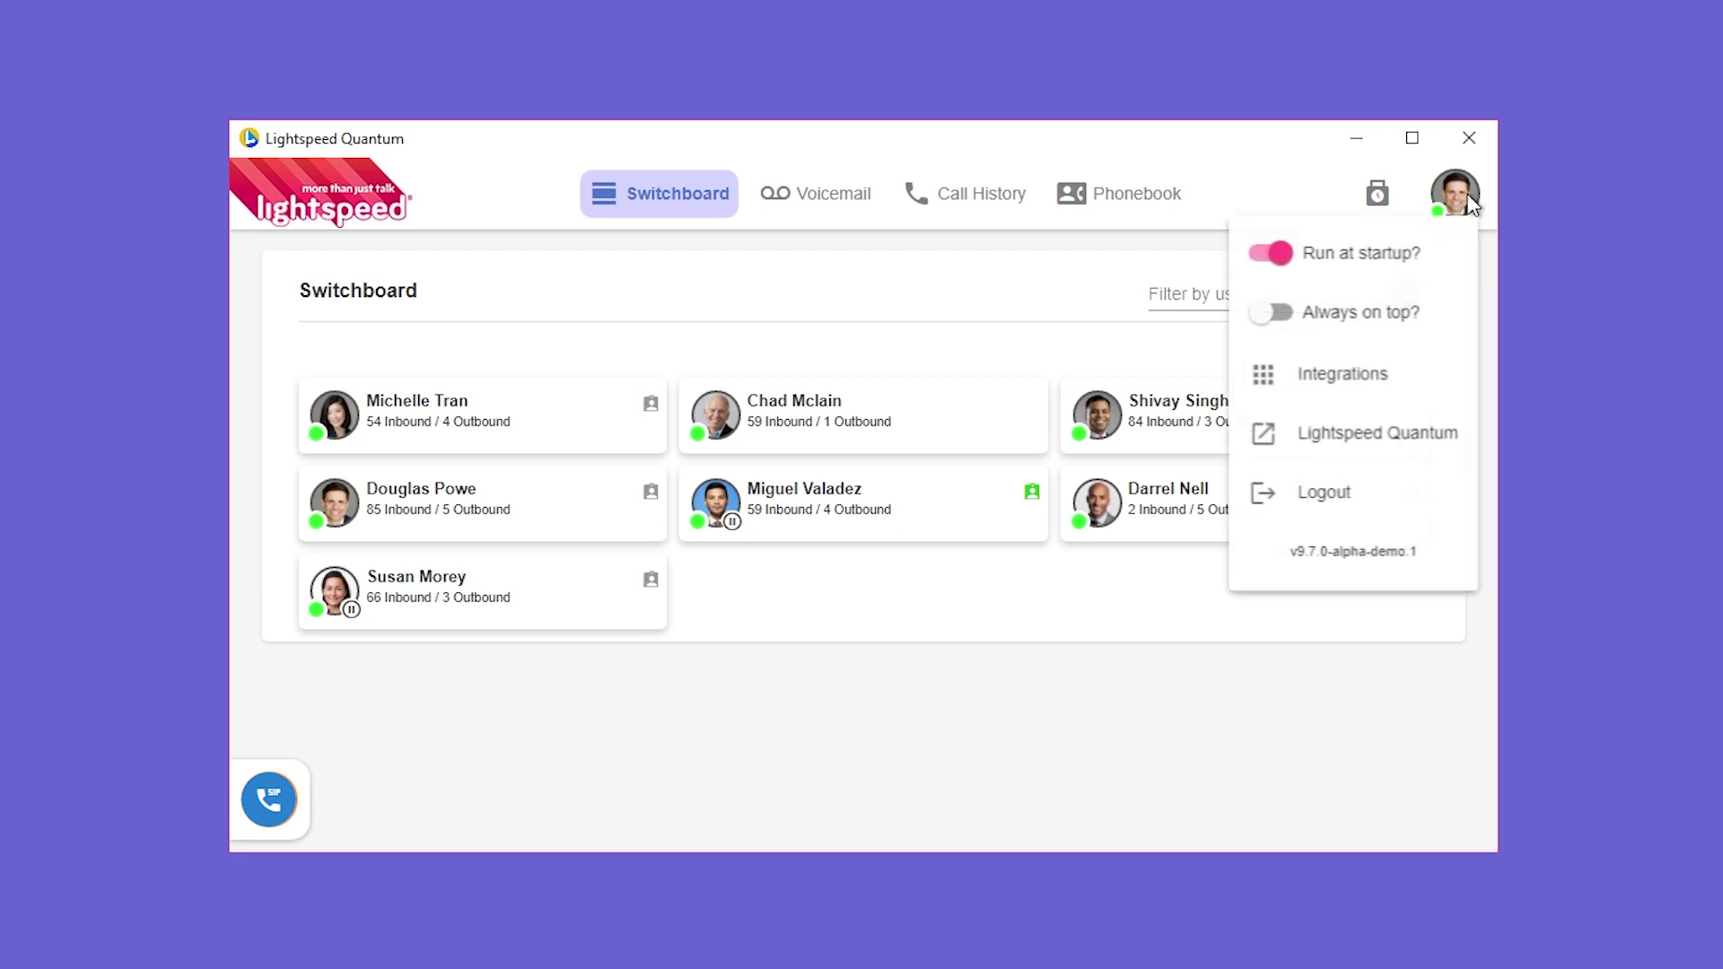
pyautogui.click(1405, 373)
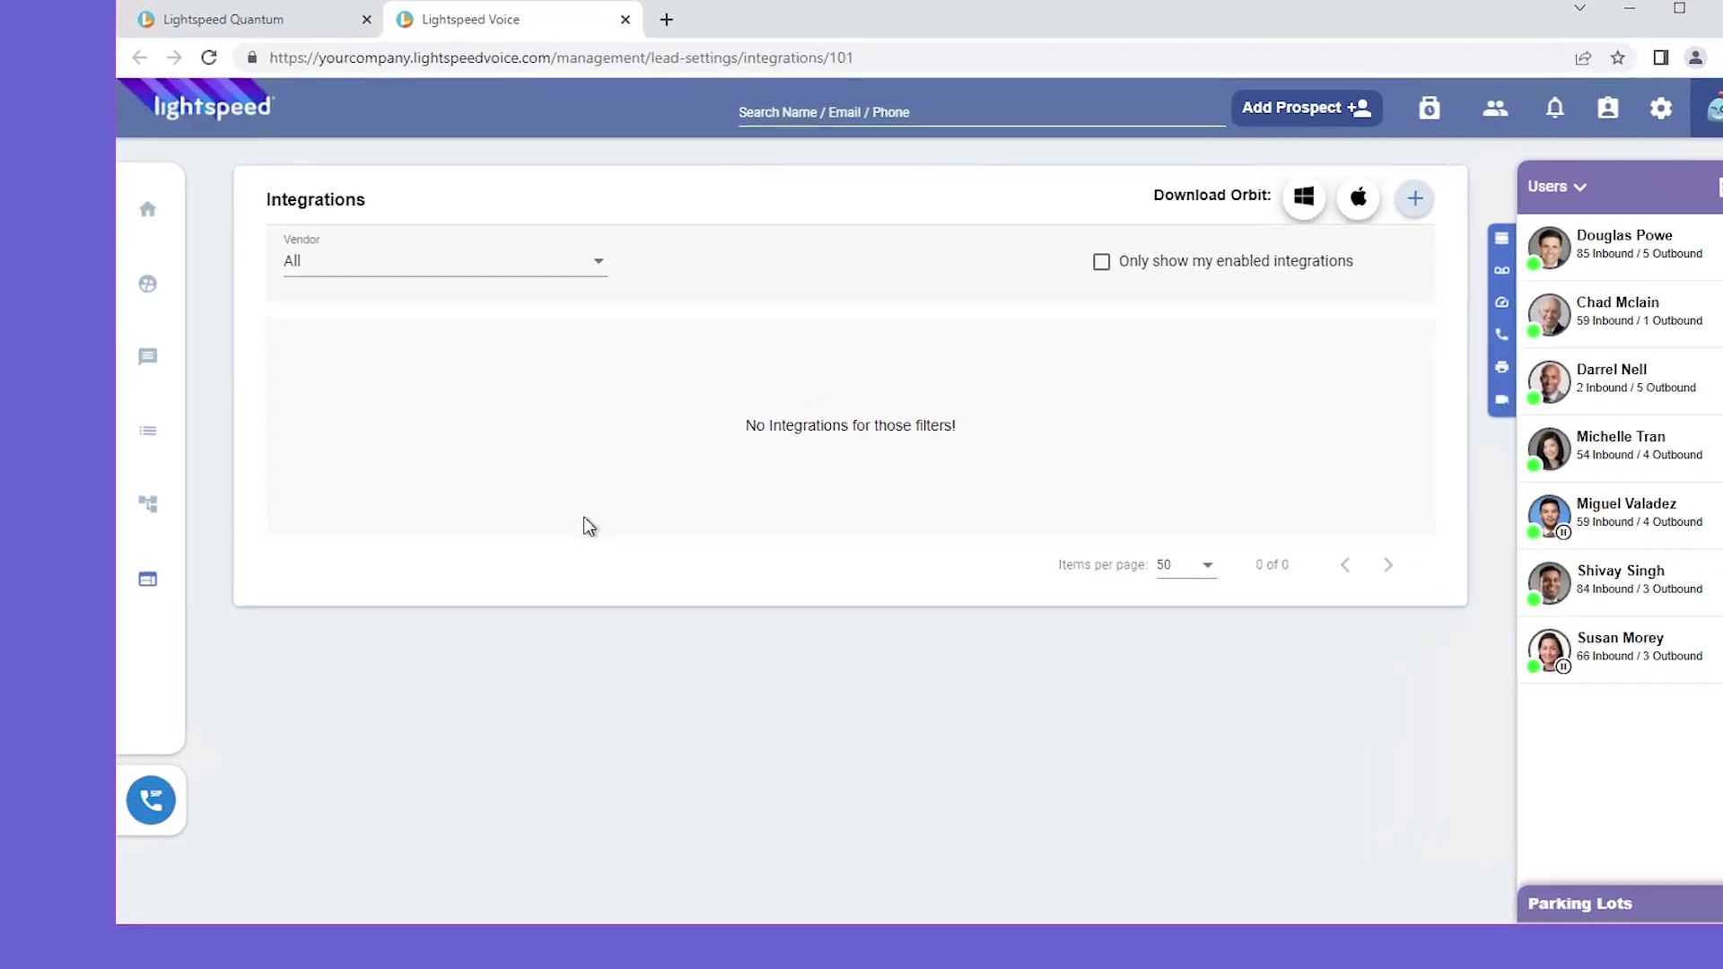
pyautogui.moveTo(155, 540)
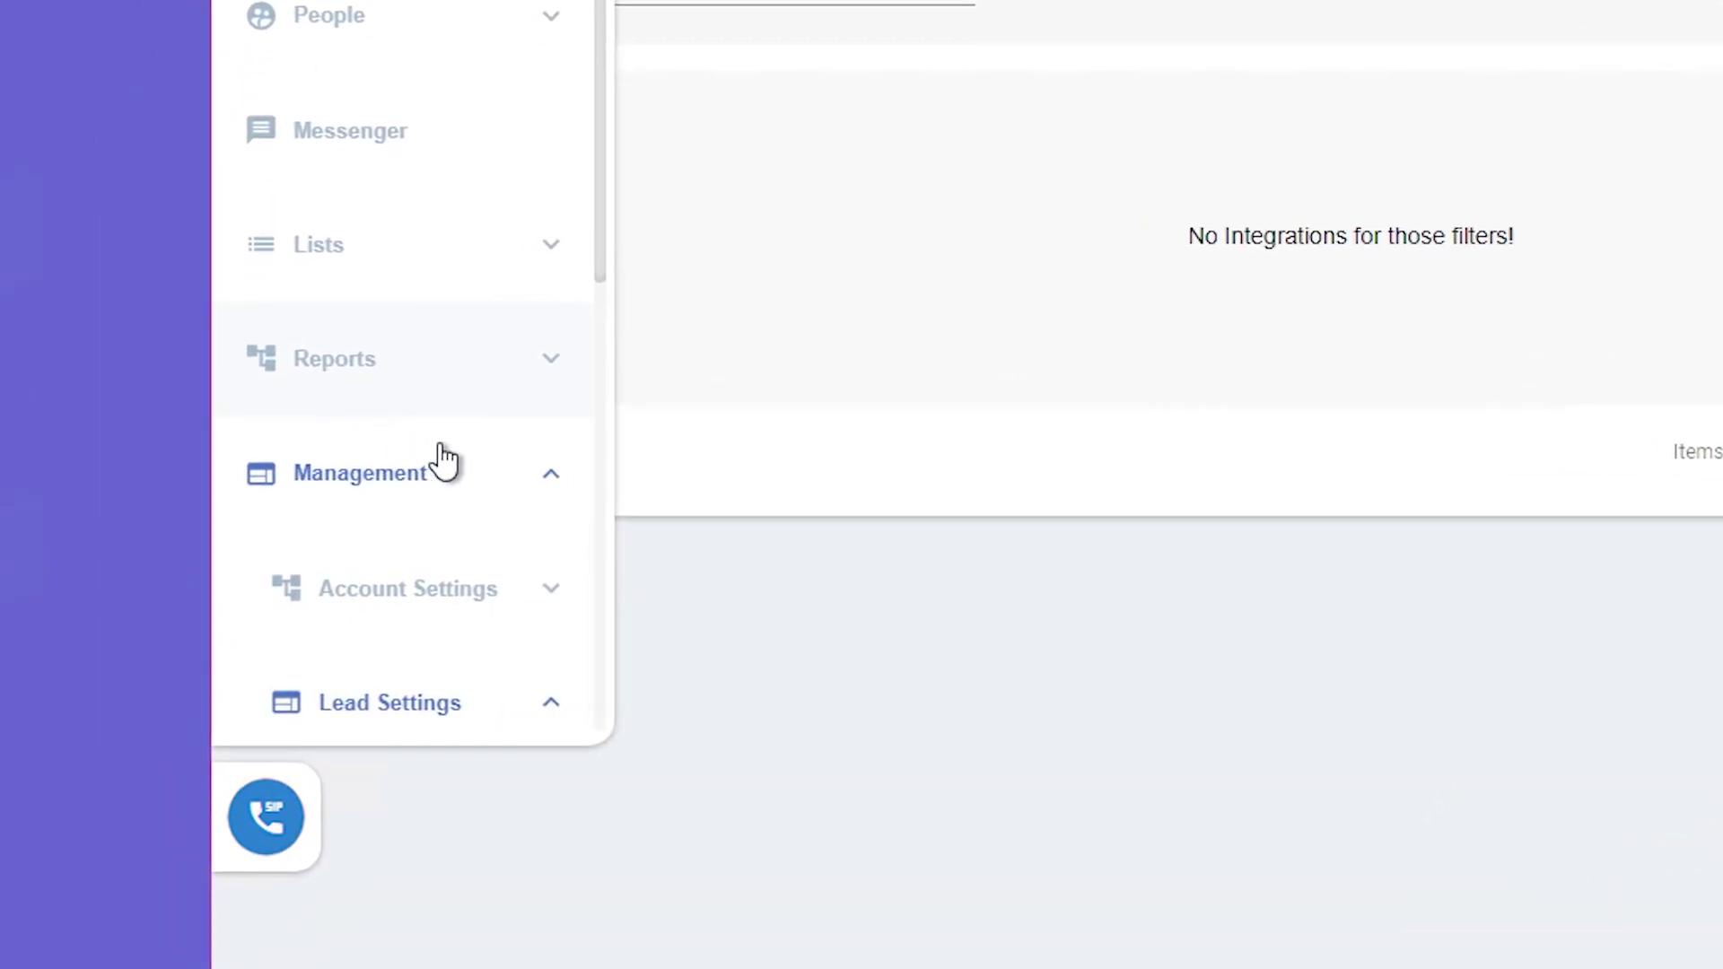
pyautogui.scroll(-7, 481, 485)
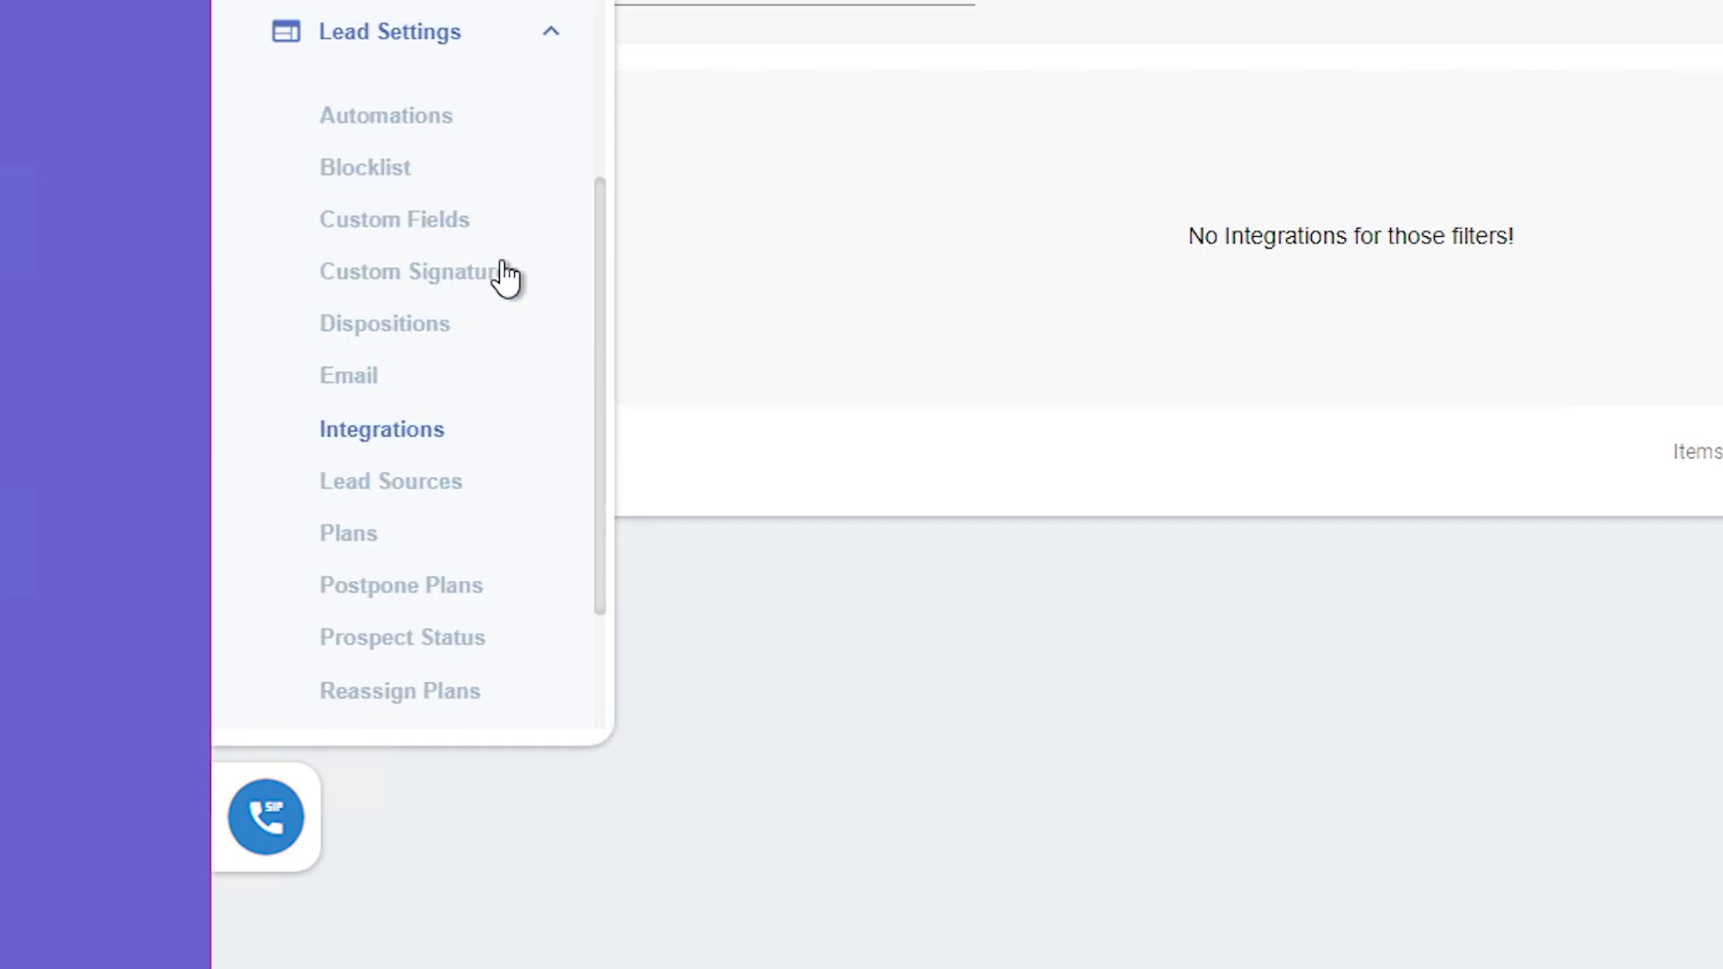
pyautogui.scroll(-2, 505, 278)
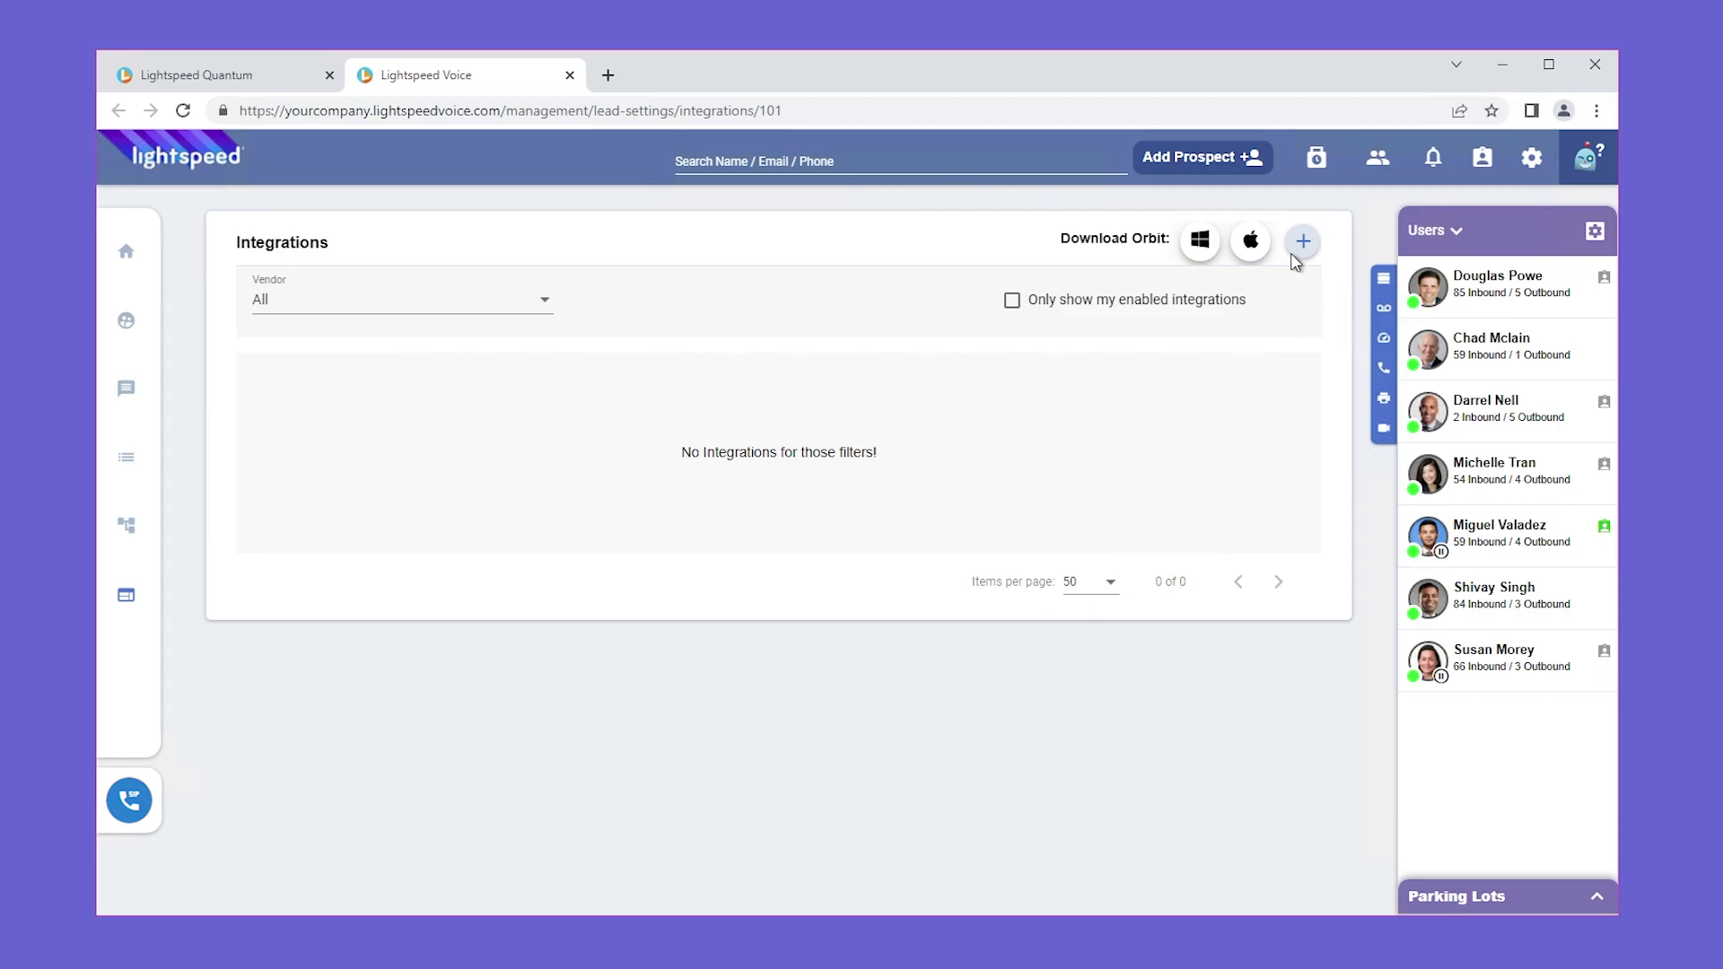
# Add a new integration named 'Hawksoft' with Hawksoft as the vendor
pyautogui.click(1302, 242)
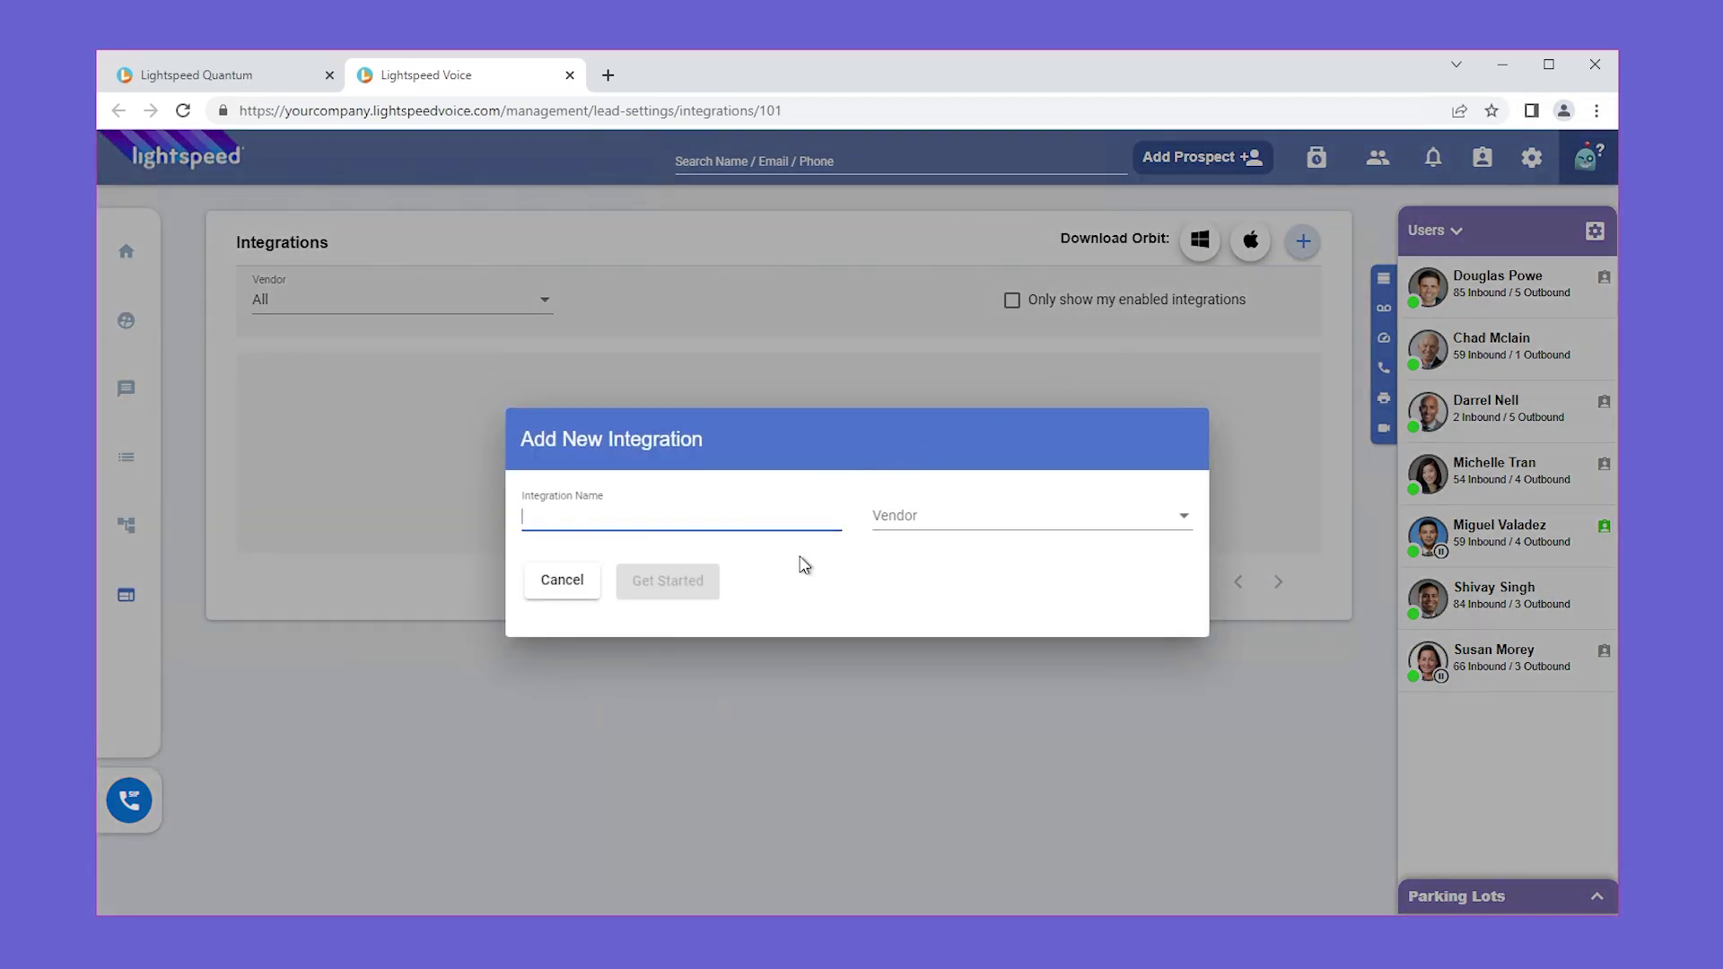
pyautogui.write('Hawksoft')
pyautogui.click(981, 535)
pyautogui.scroll(-2, 1027, 596)
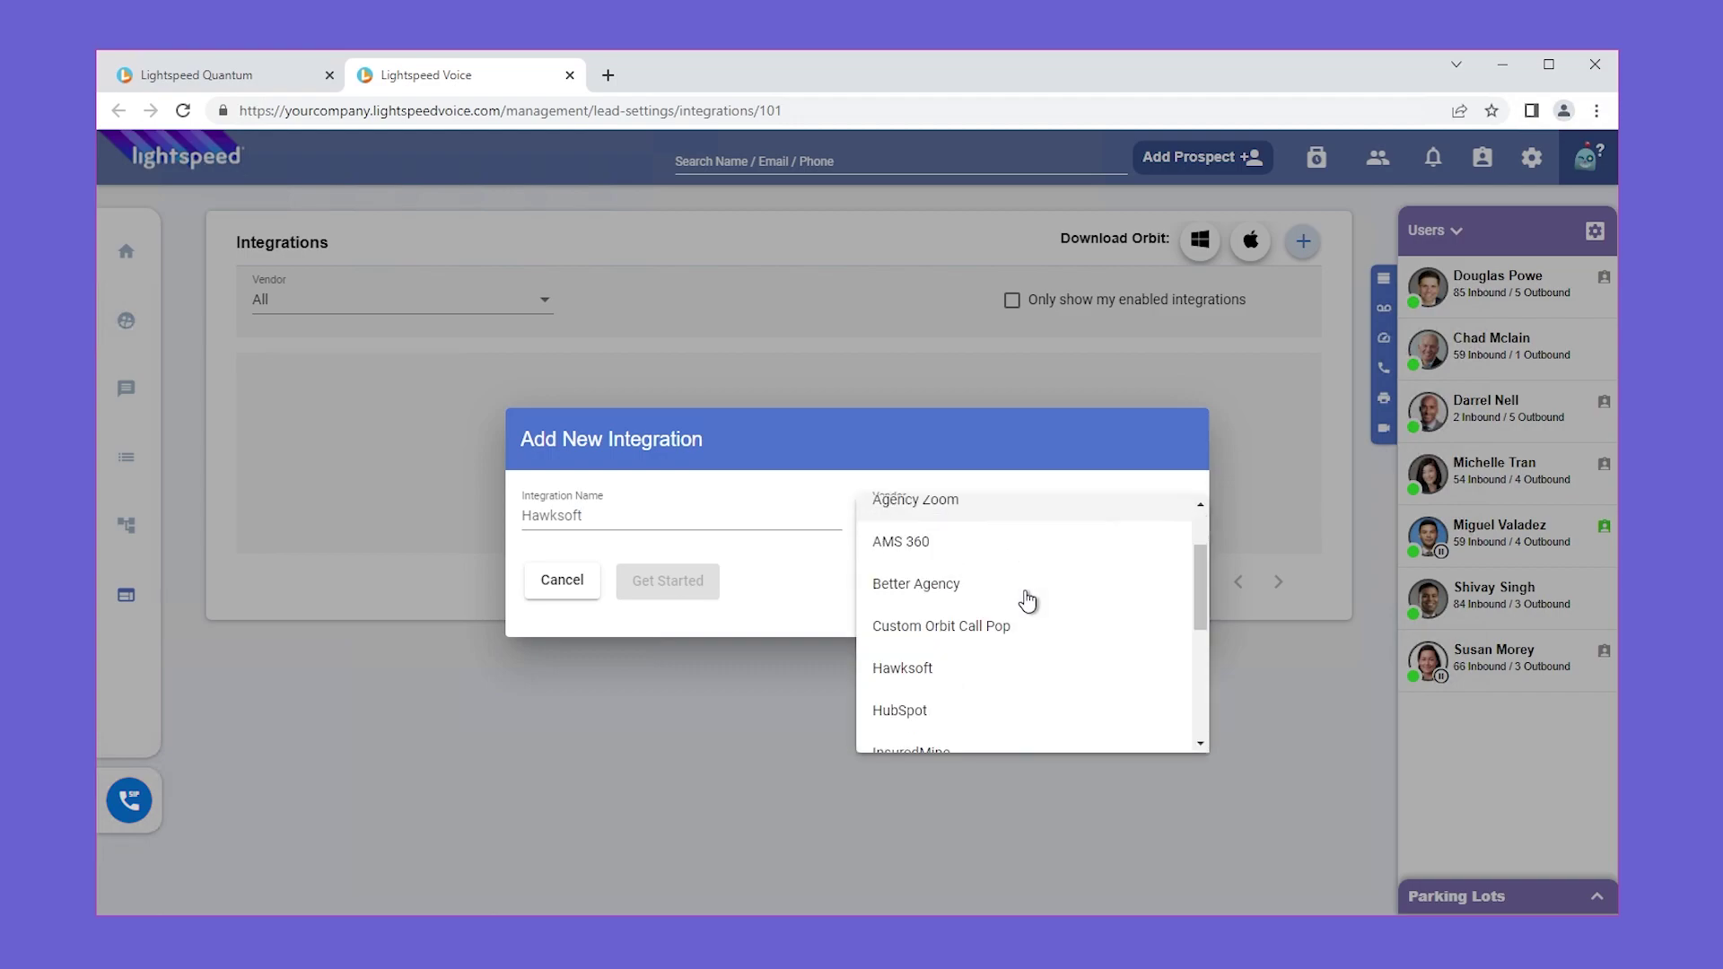
pyautogui.click(964, 664)
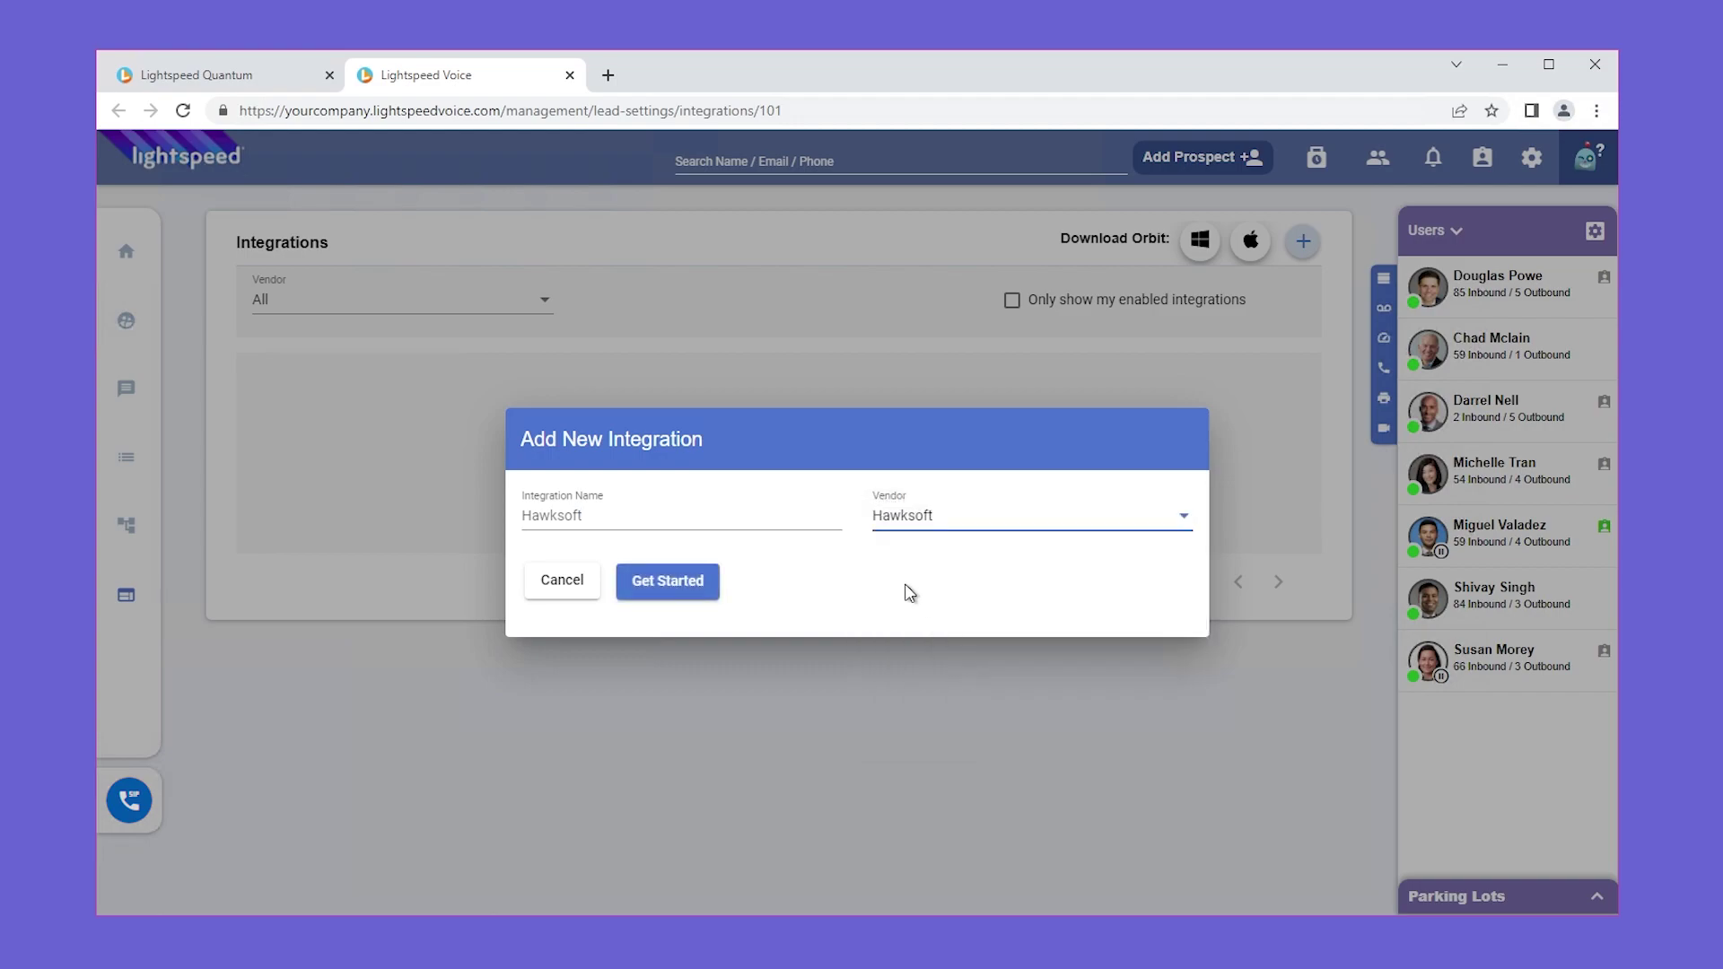
pyautogui.click(672, 585)
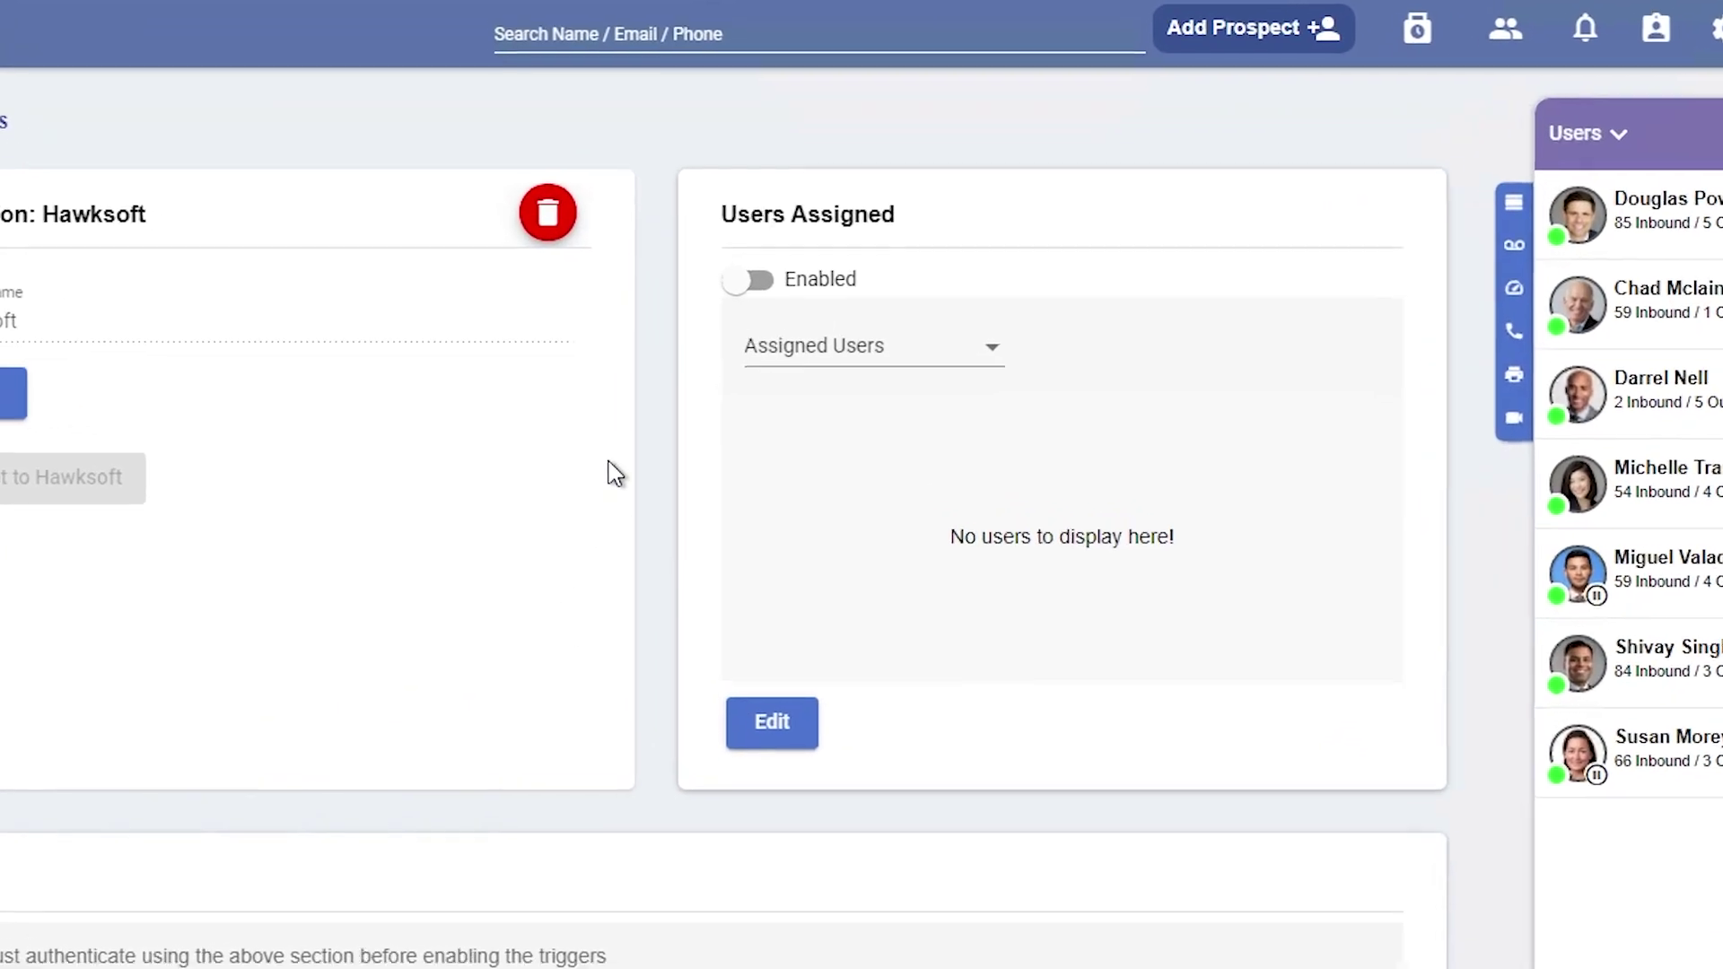
# Enable the Hawksoft integration, select all unassigned users, and save the assignments
pyautogui.click(737, 260)
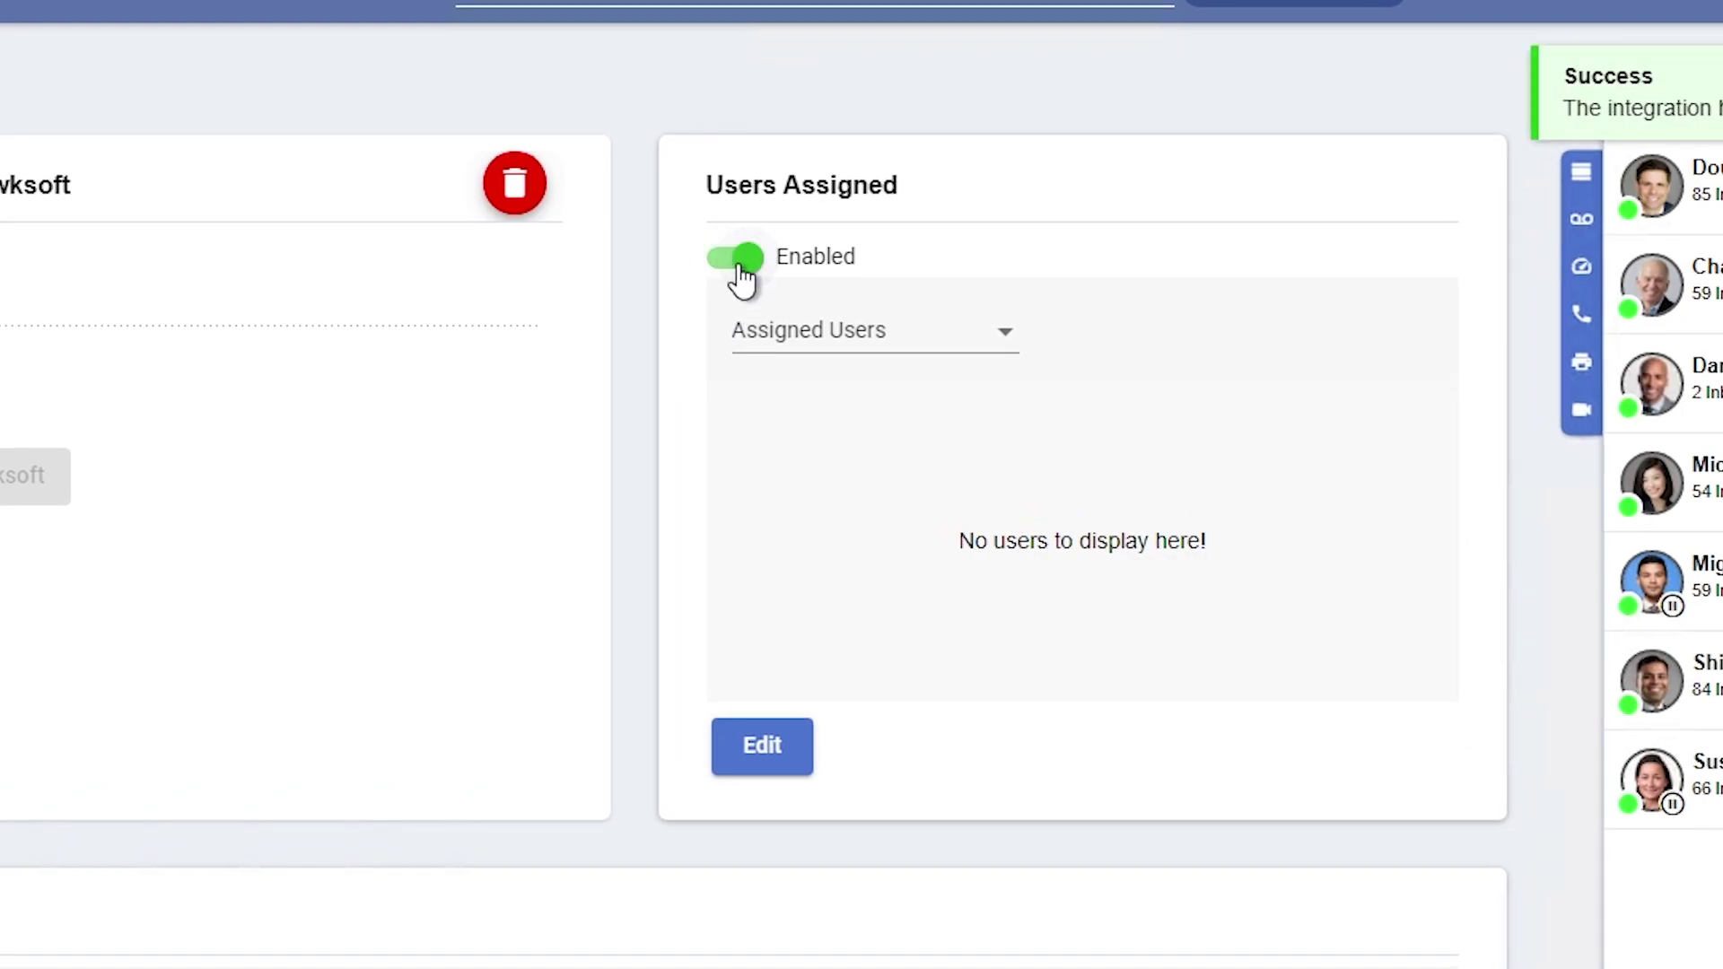
pyautogui.click(809, 339)
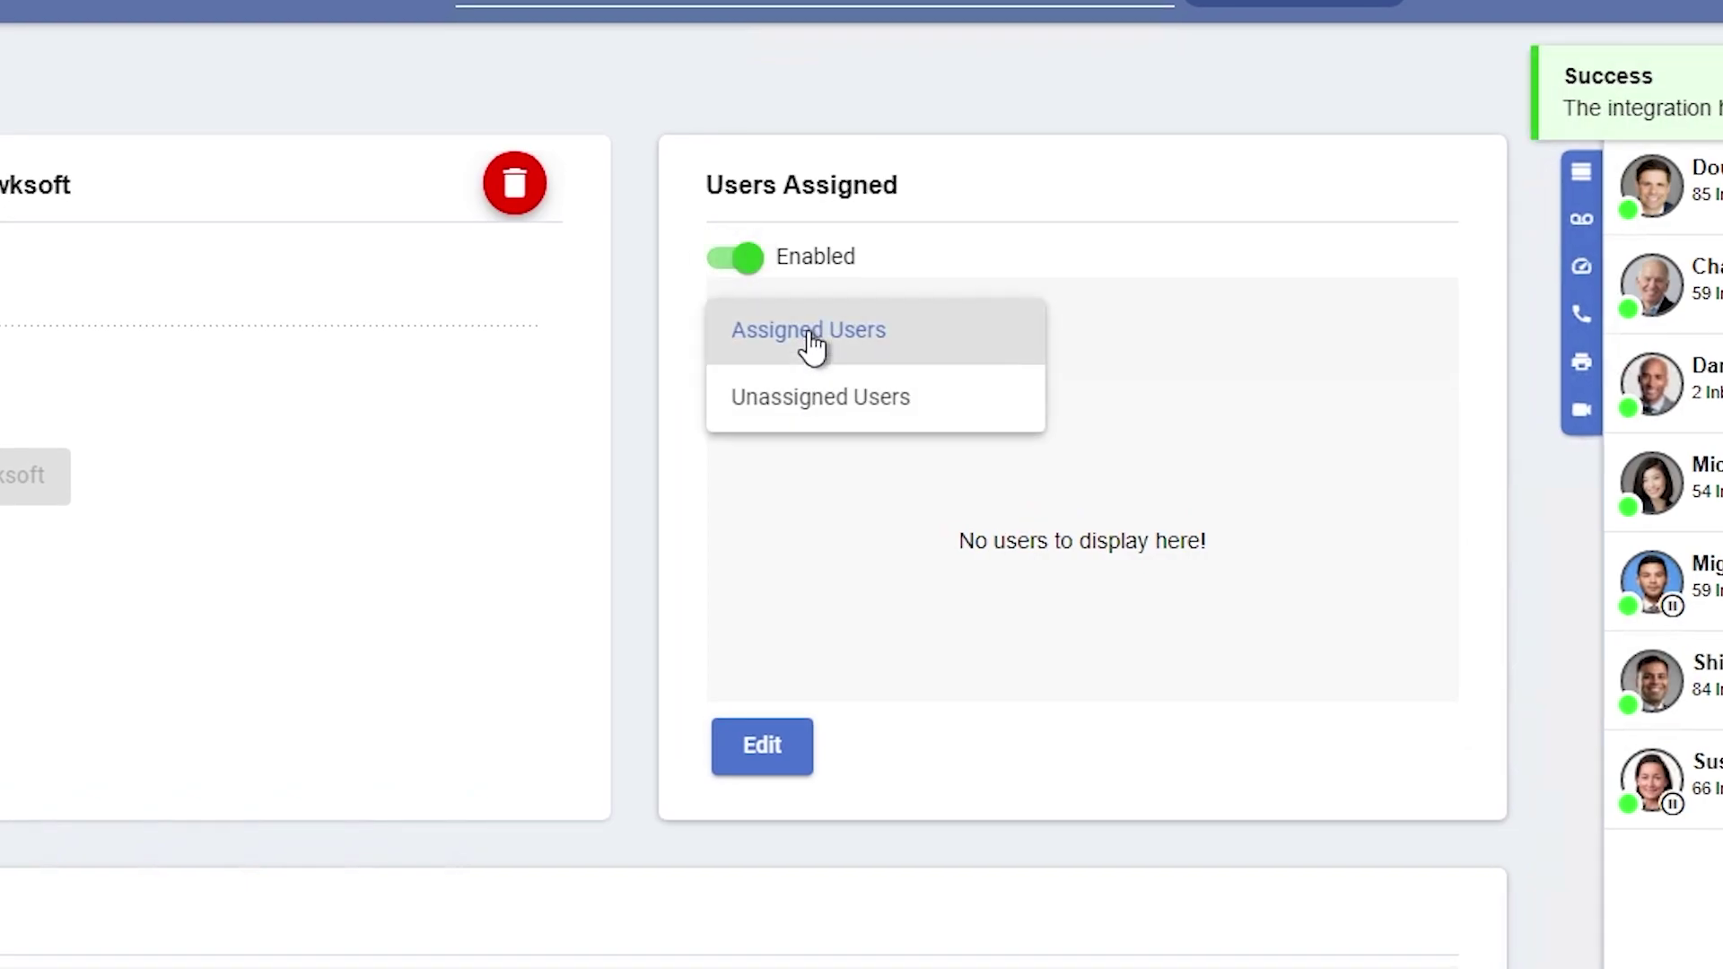
pyautogui.click(827, 402)
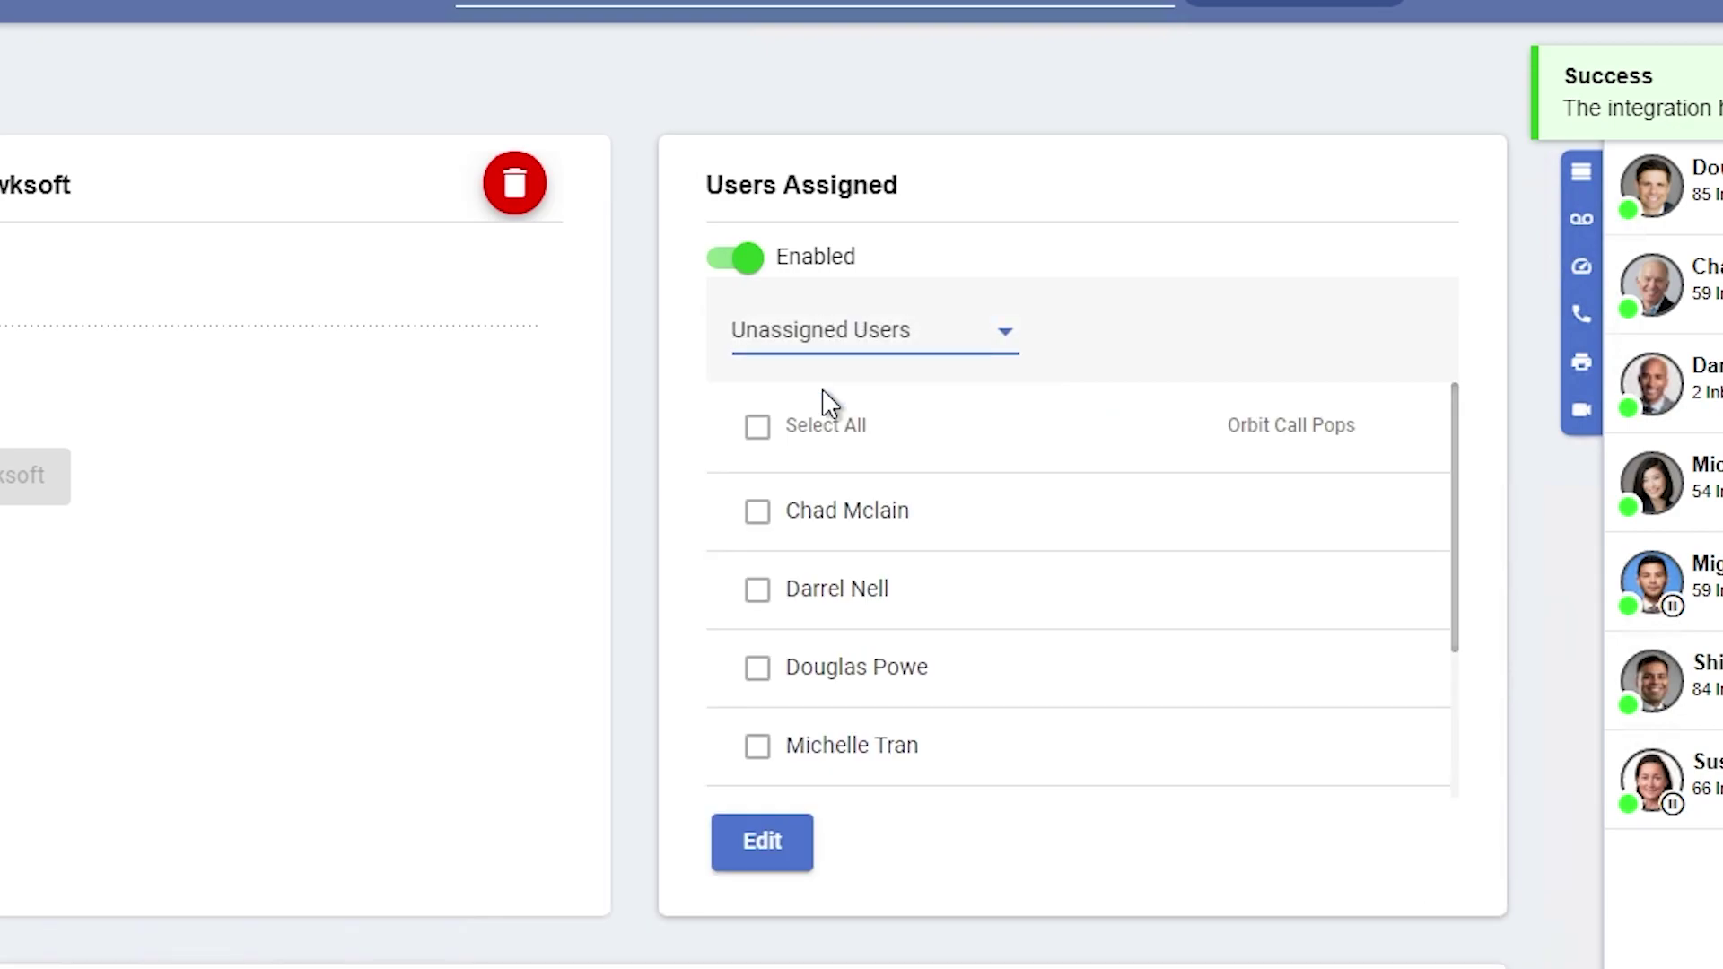
pyautogui.click(749, 851)
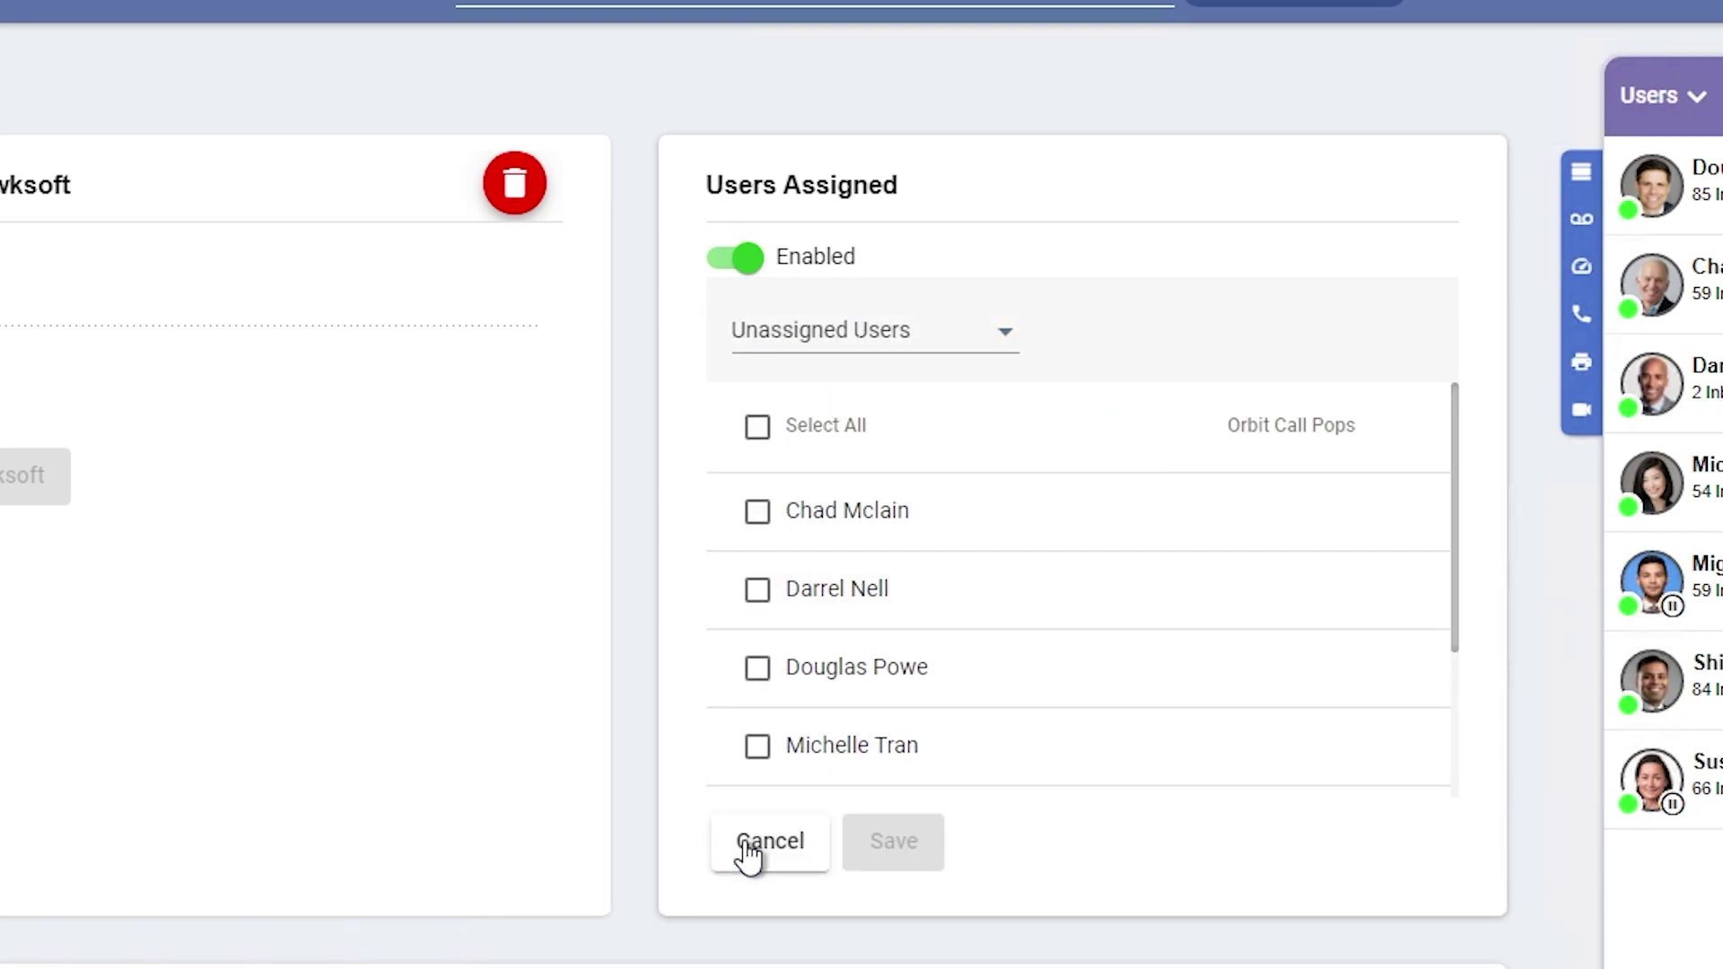
pyautogui.click(761, 428)
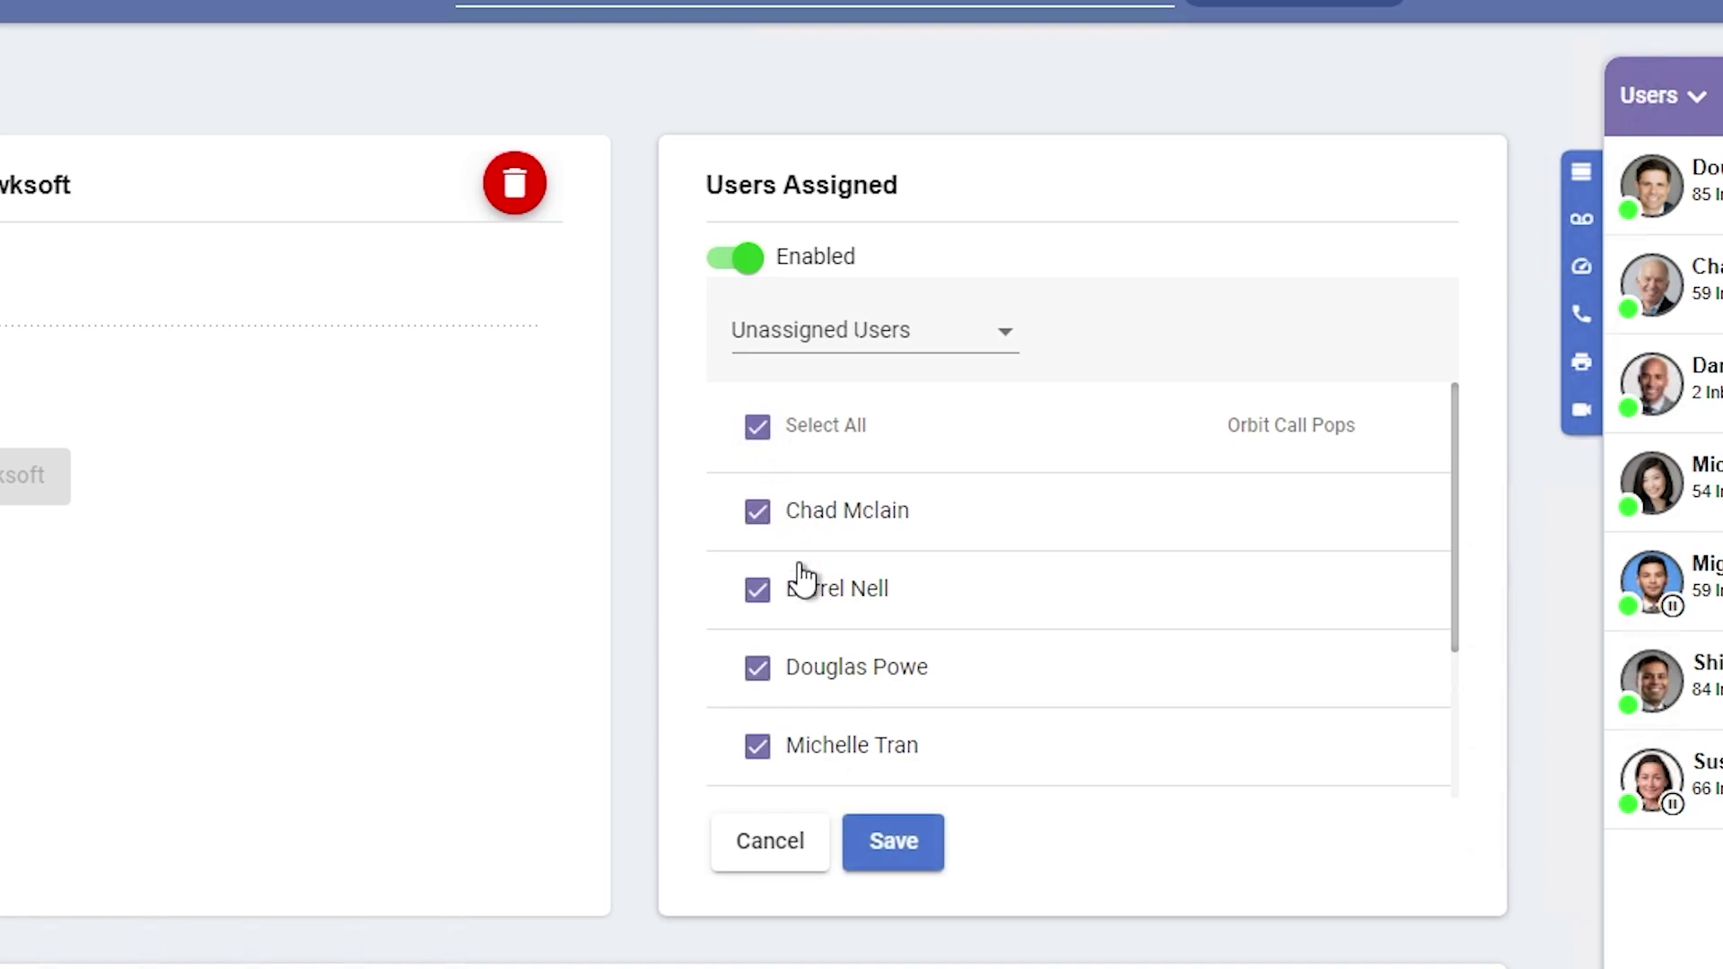
pyautogui.click(891, 848)
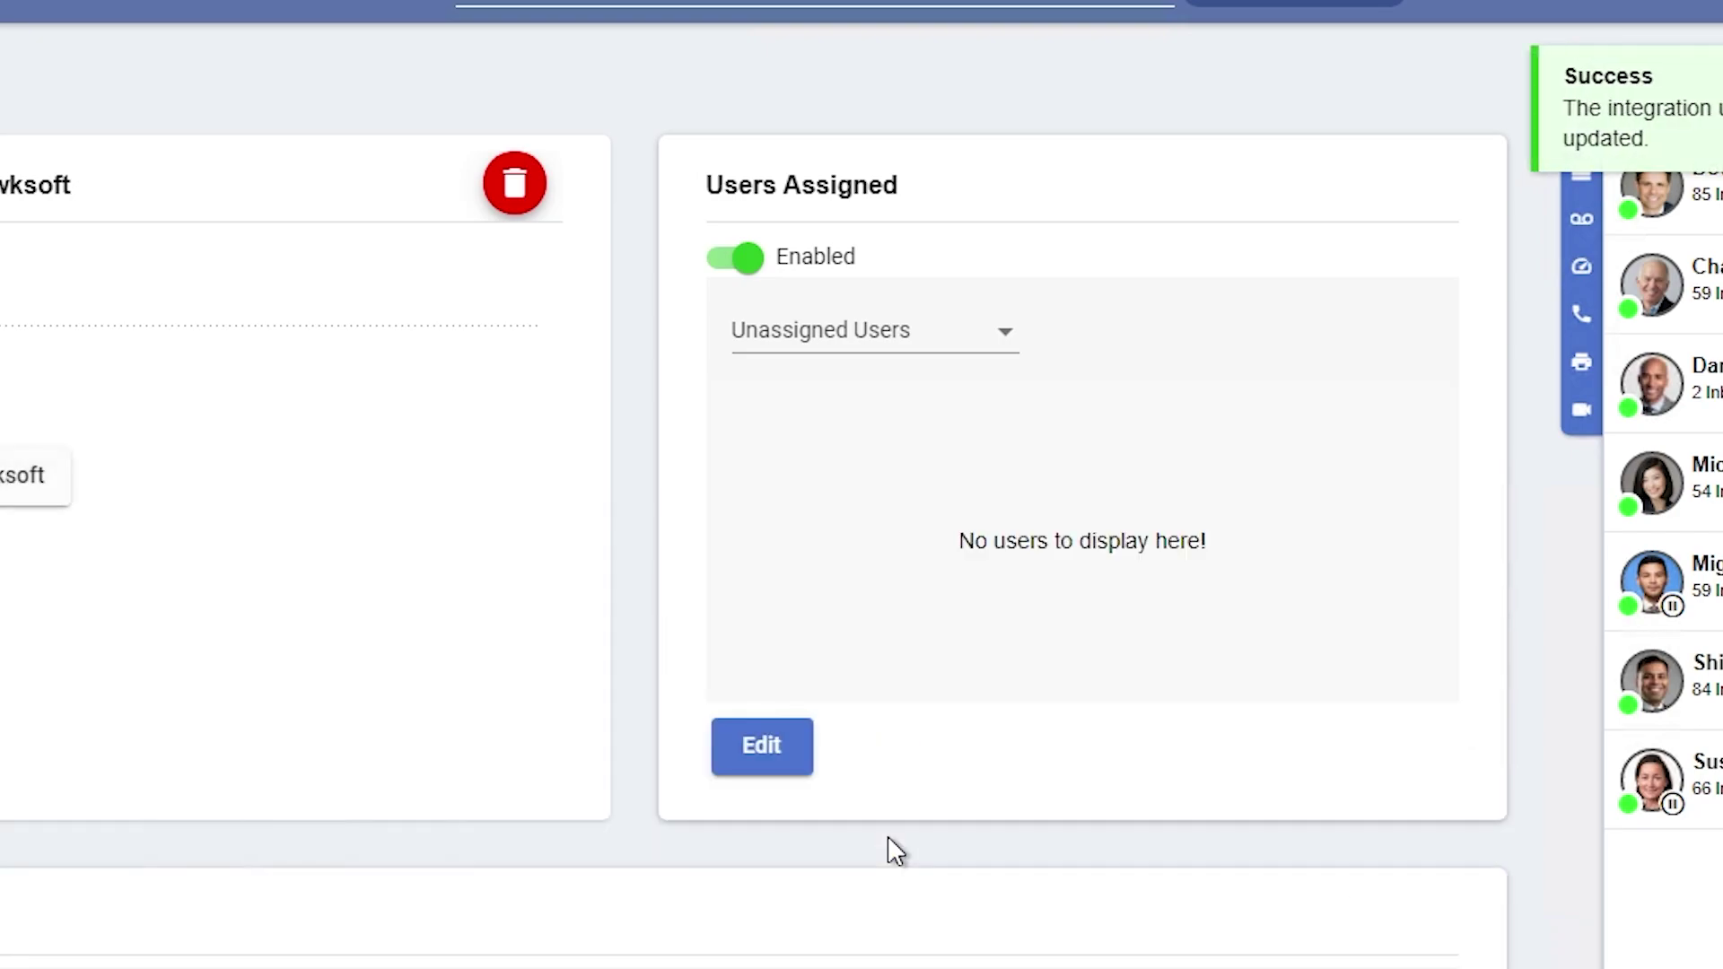
# Switch the user list to assigned users and start the Hawksoft setup
pyautogui.click(877, 346)
pyautogui.click(865, 265)
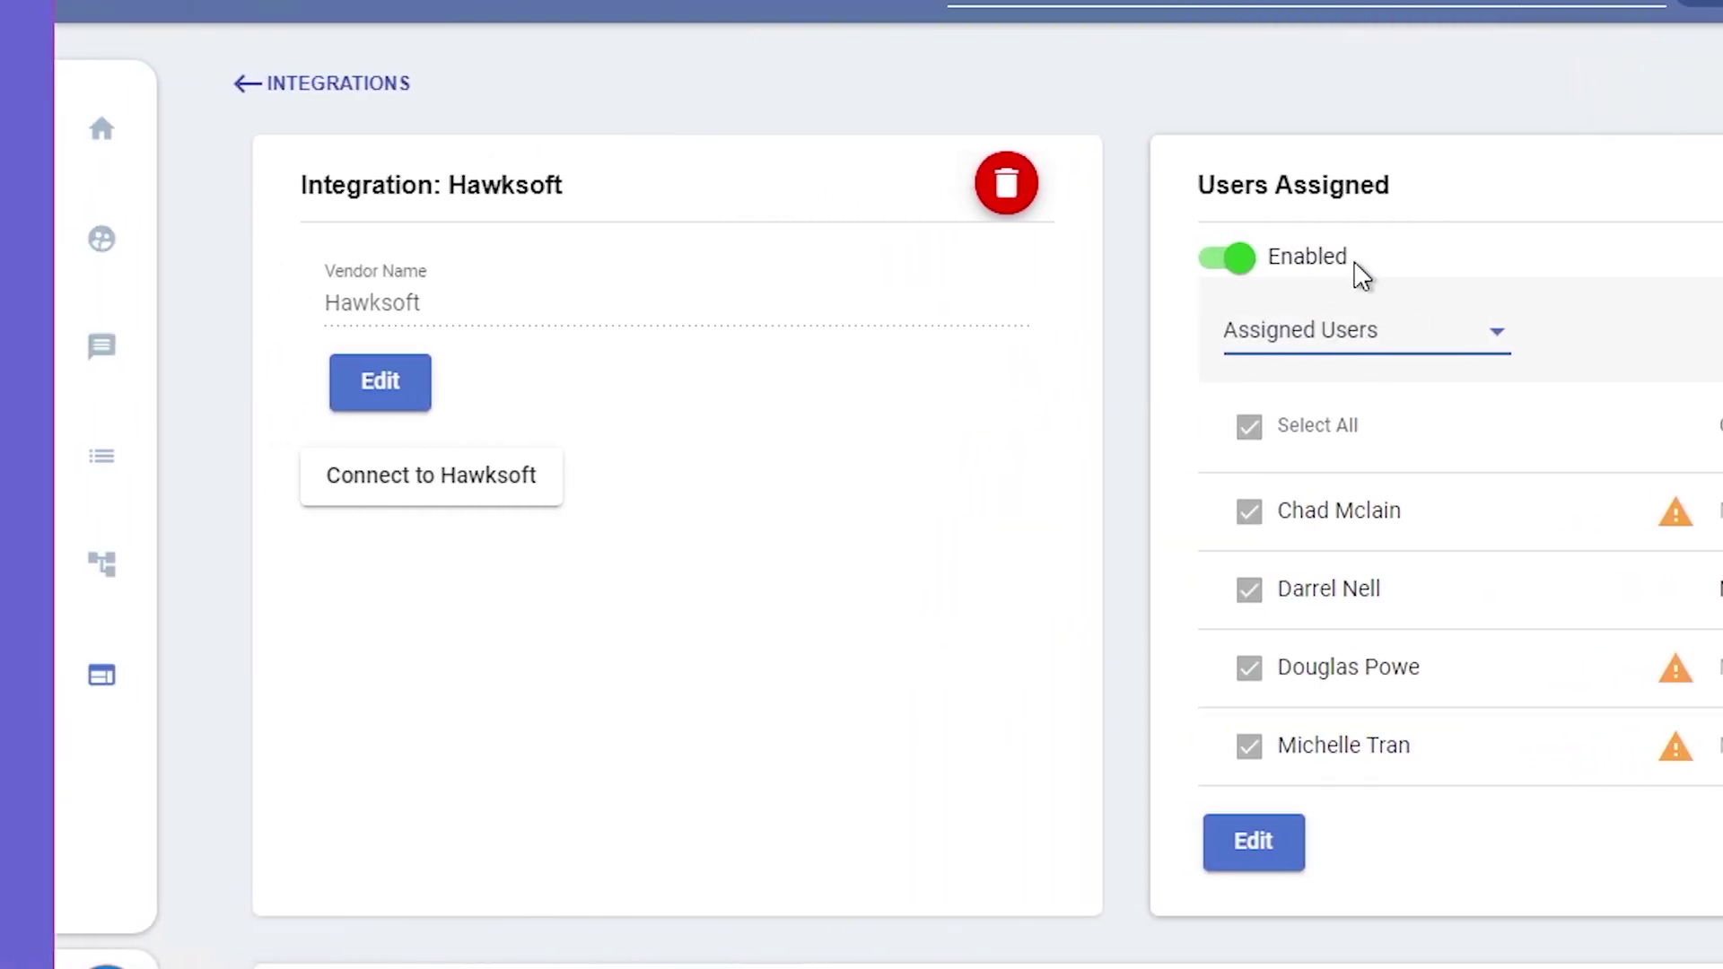
pyautogui.click(415, 484)
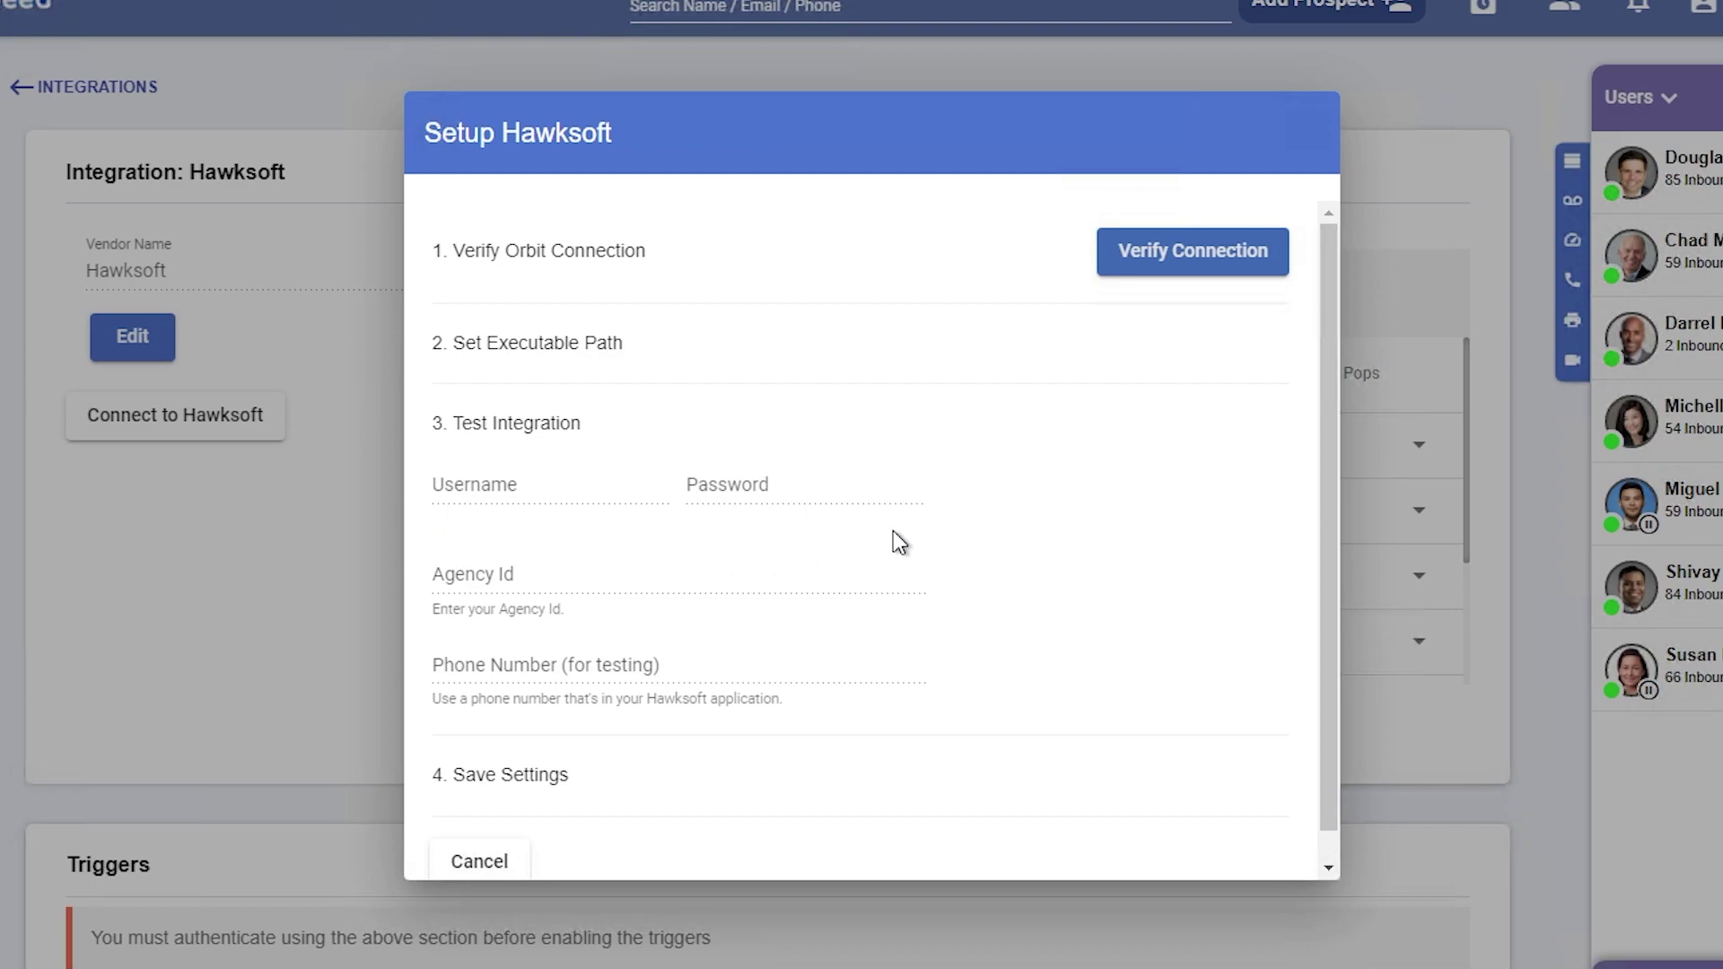
# Verify the Orbit connection, try automatic path detection, then choose the Hawksoft executable manually
pyautogui.click(1202, 264)
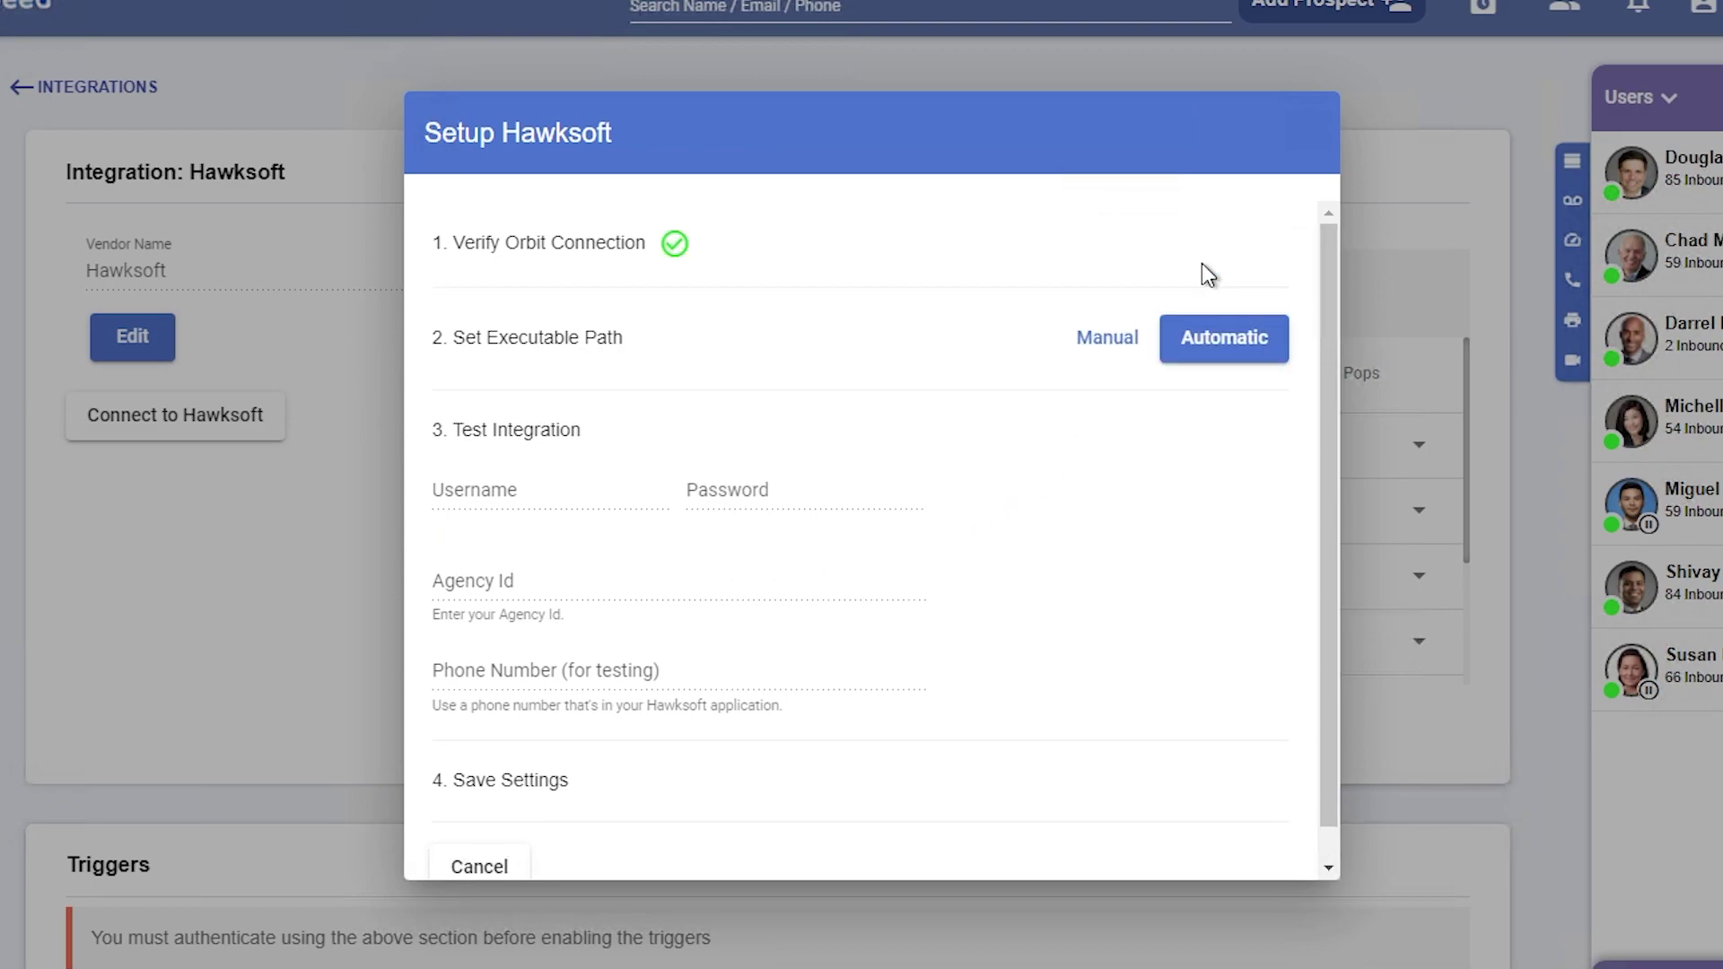
pyautogui.click(1229, 359)
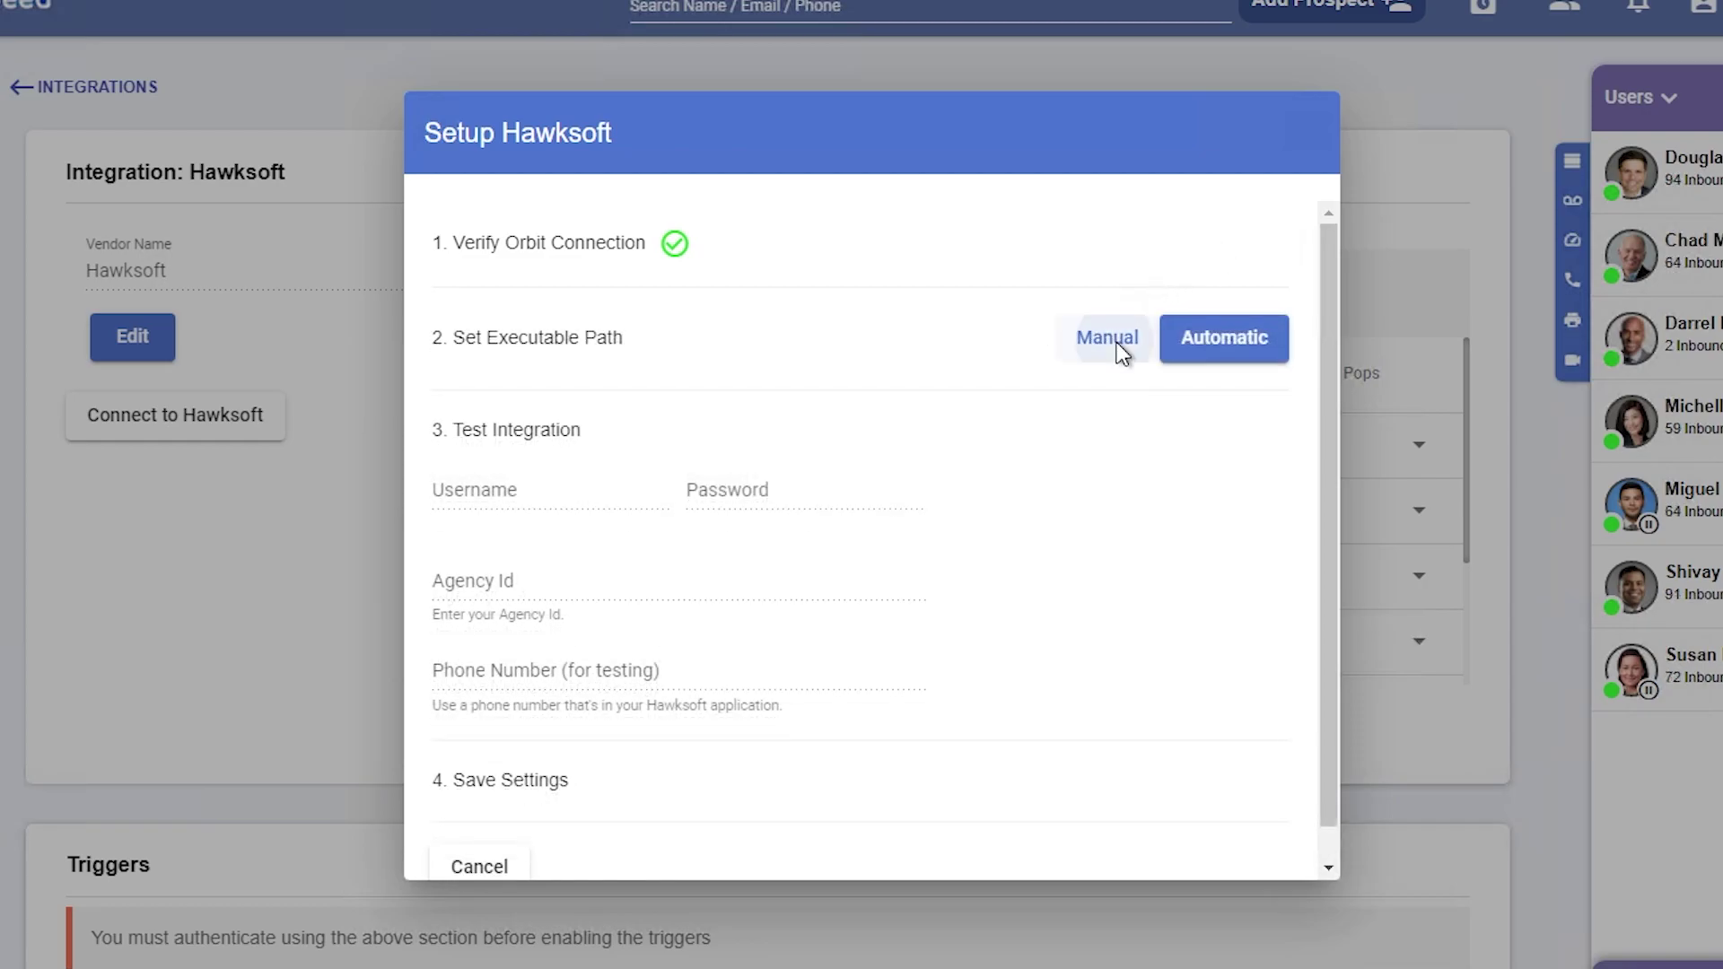
pyautogui.click(1116, 342)
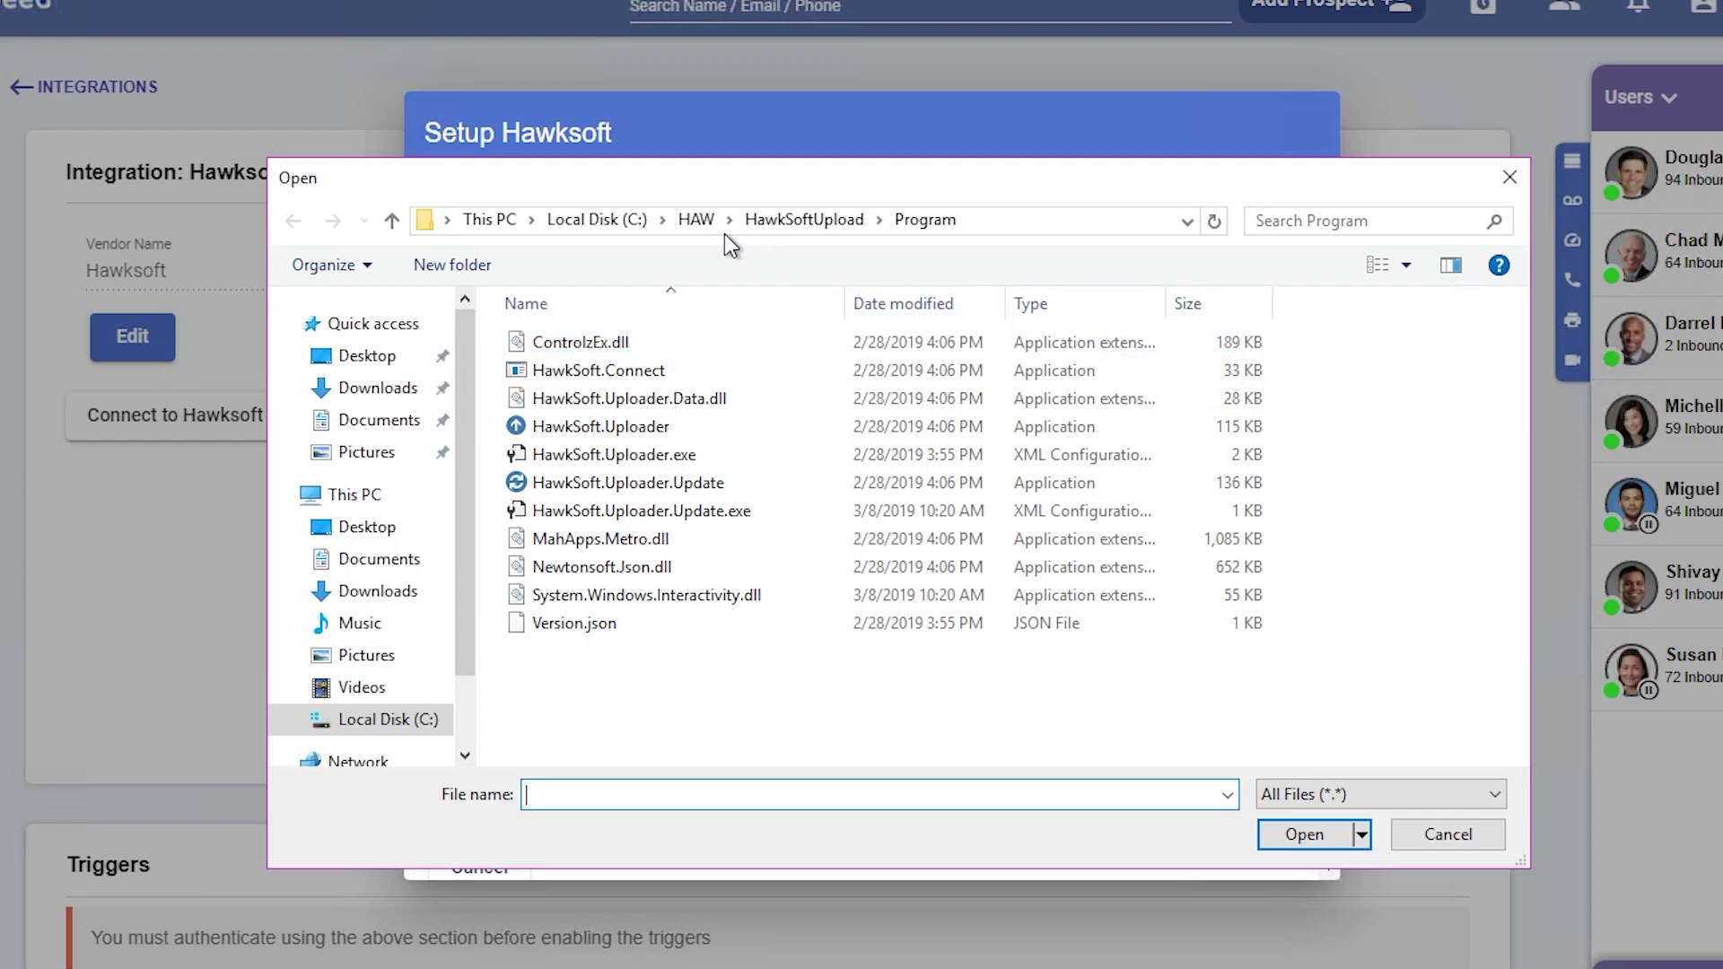
# Choose C:\HAW\CMSScreenPop.exe as the Hawksoft executable path
pyautogui.click(700, 223)
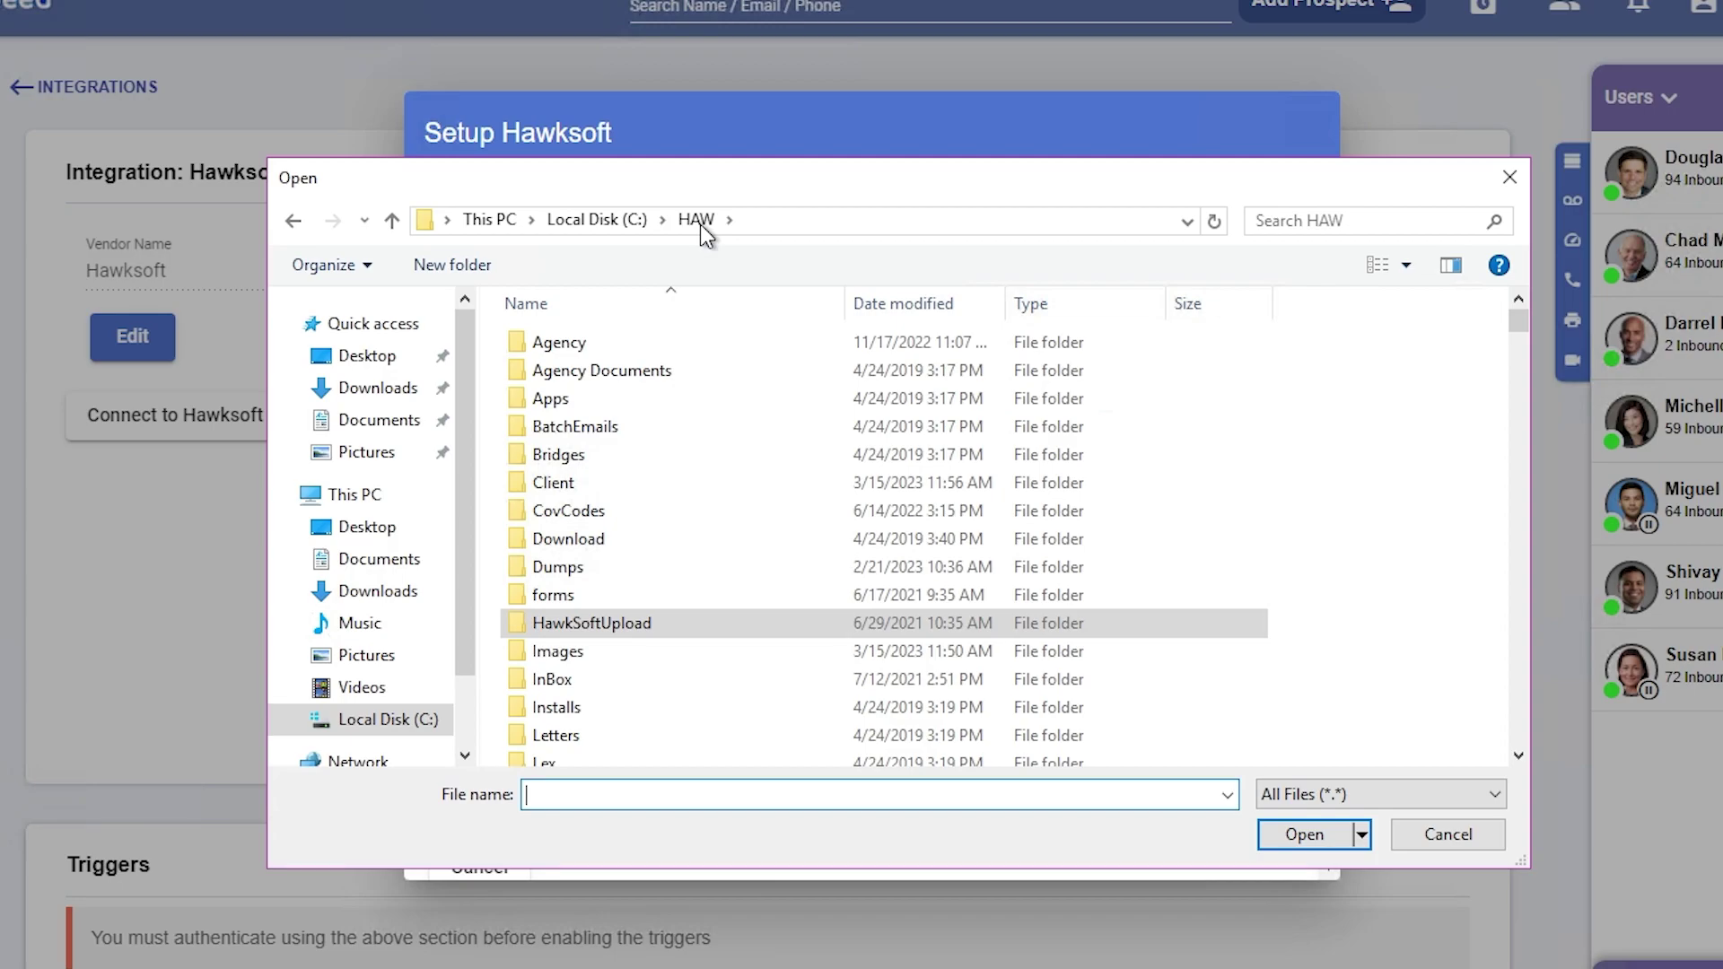
pyautogui.scroll(-17, 678, 589)
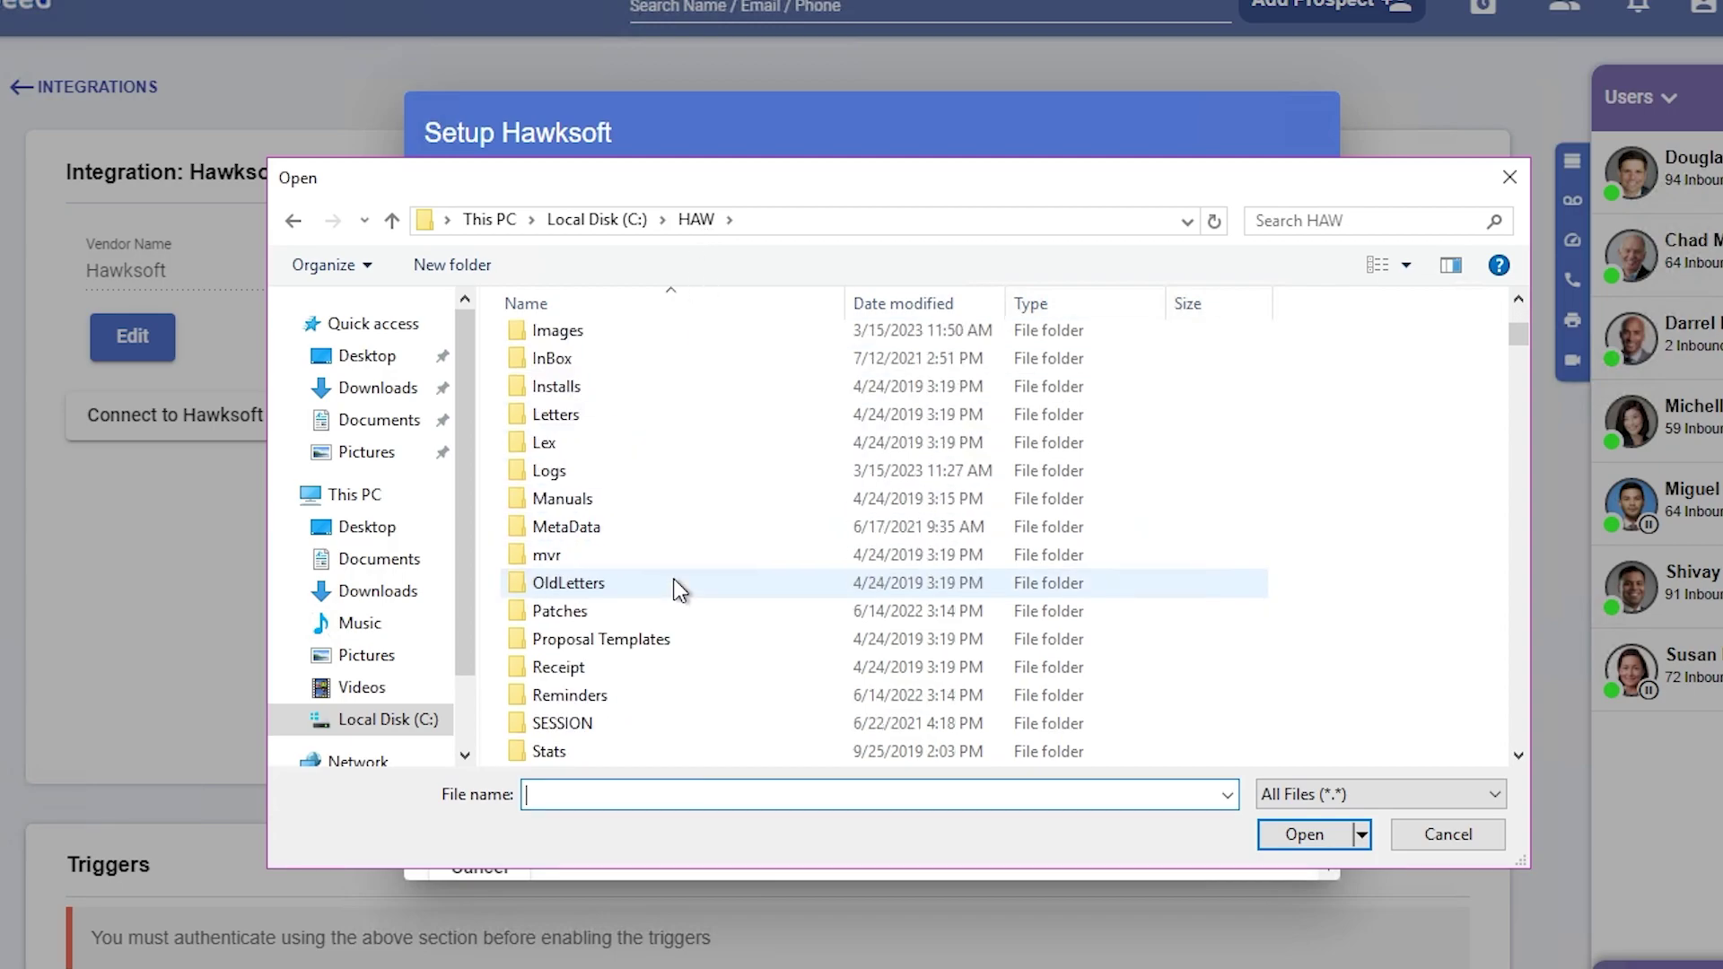
pyautogui.scroll(-3, 678, 589)
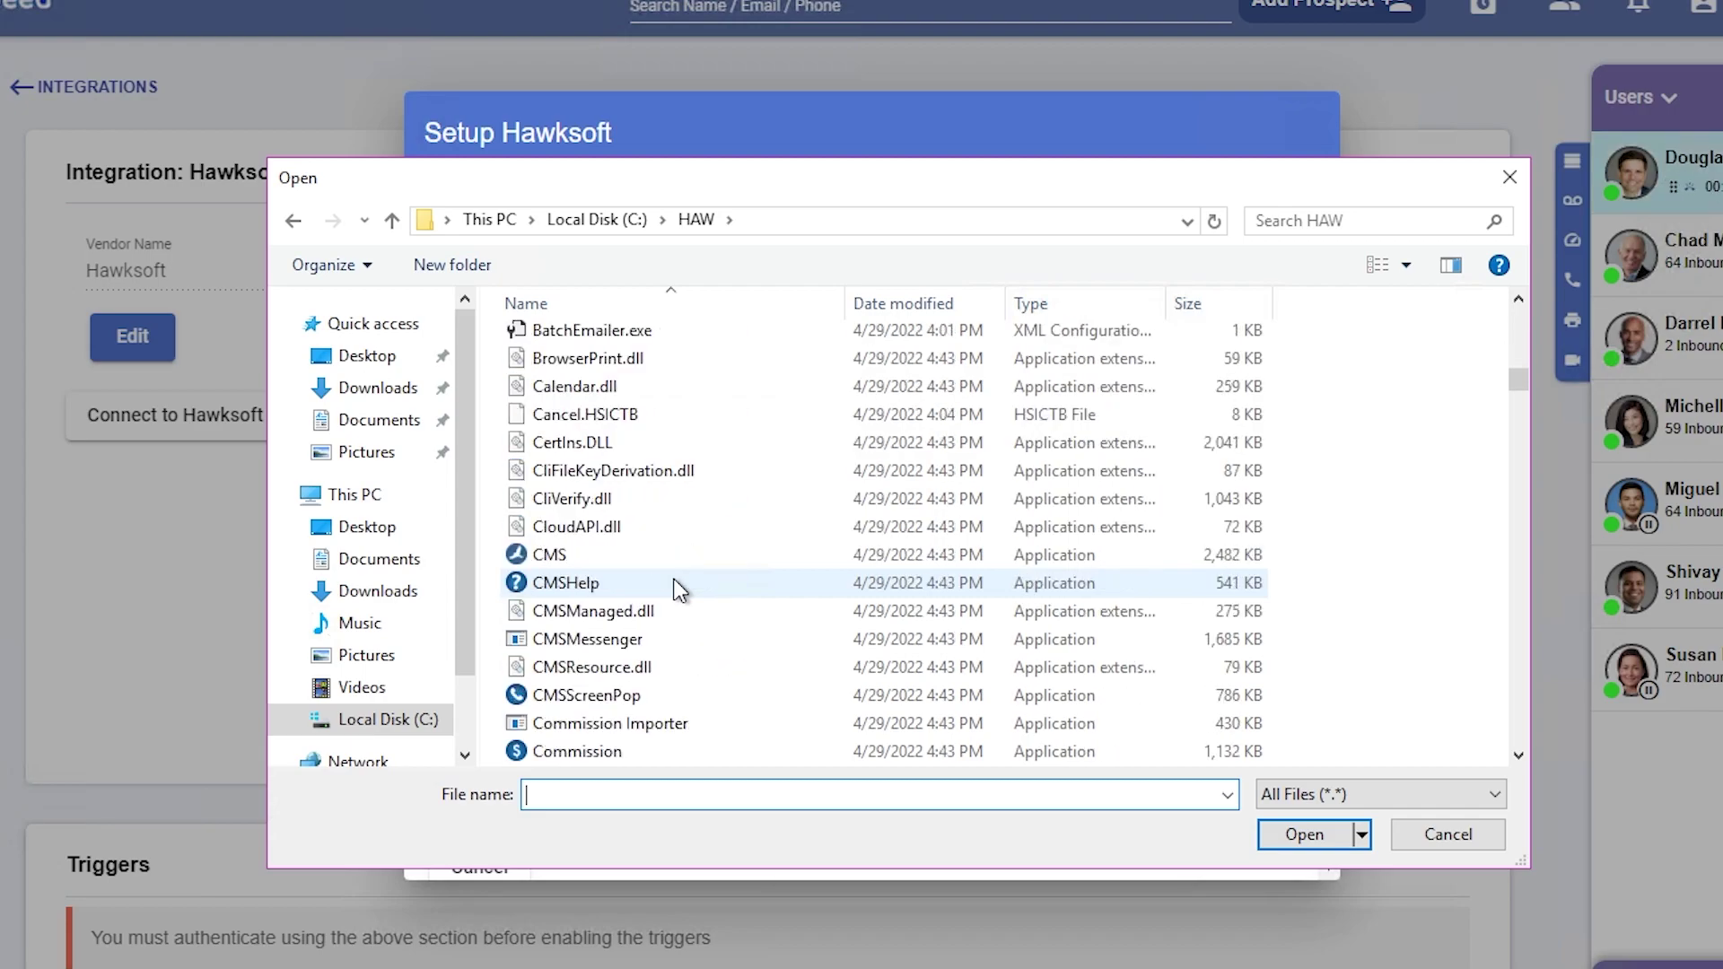
pyautogui.scroll(-2, 677, 589)
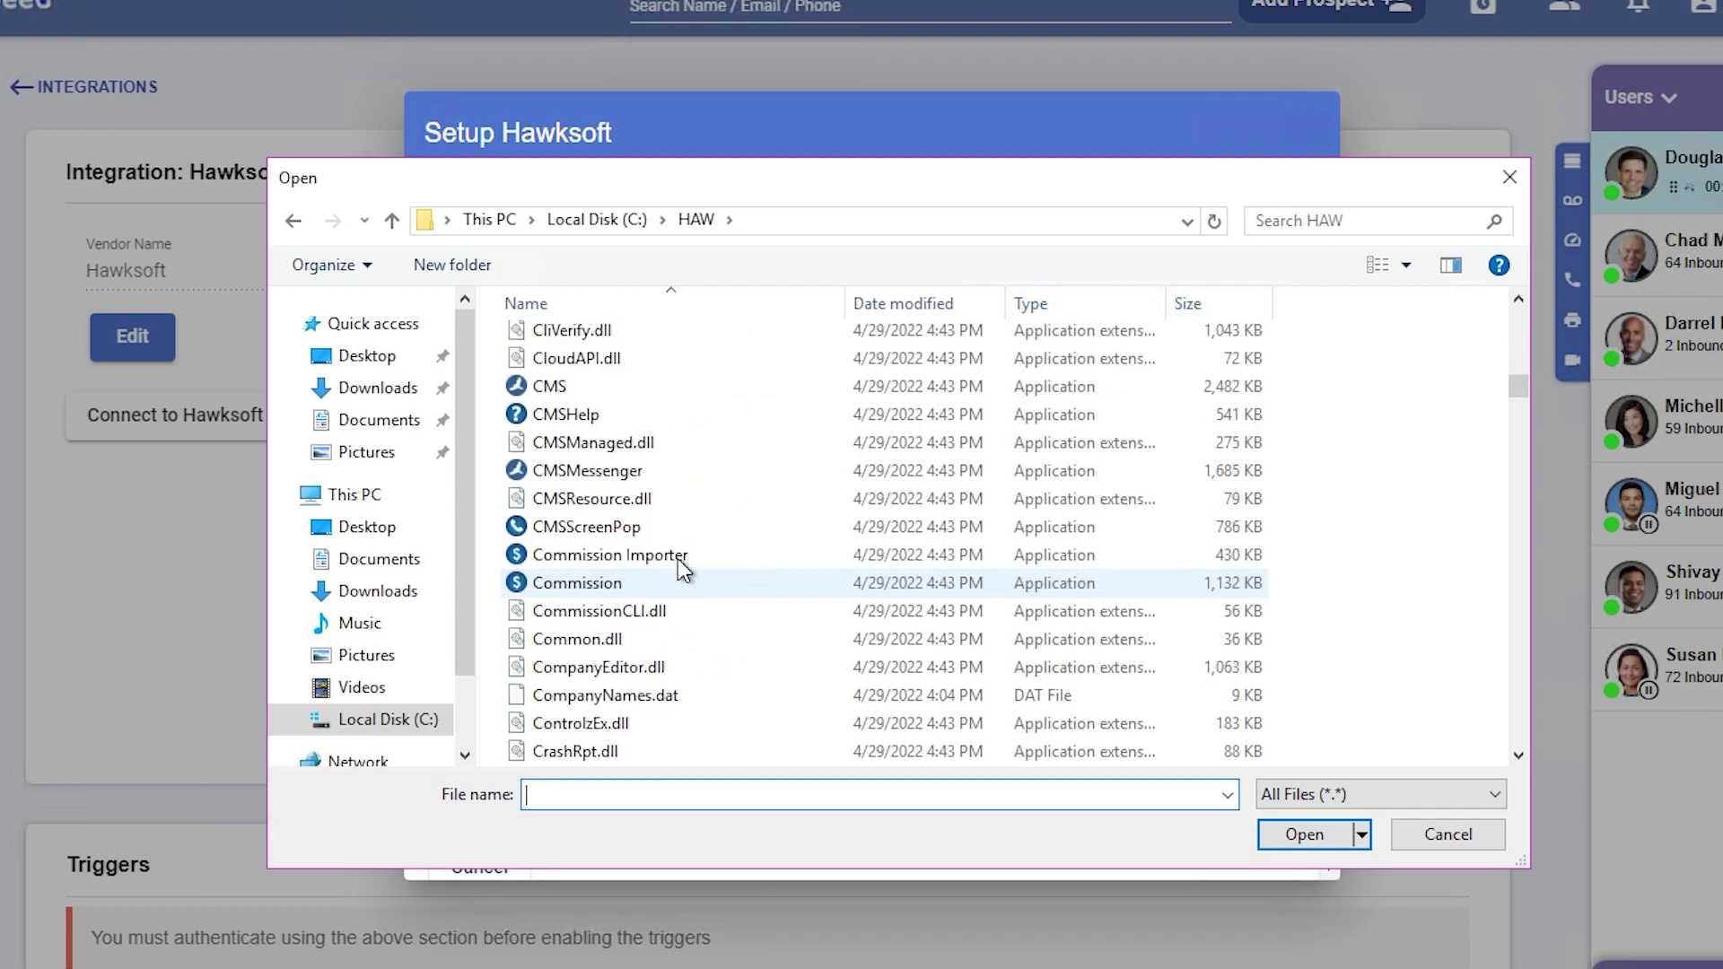
pyautogui.click(695, 525)
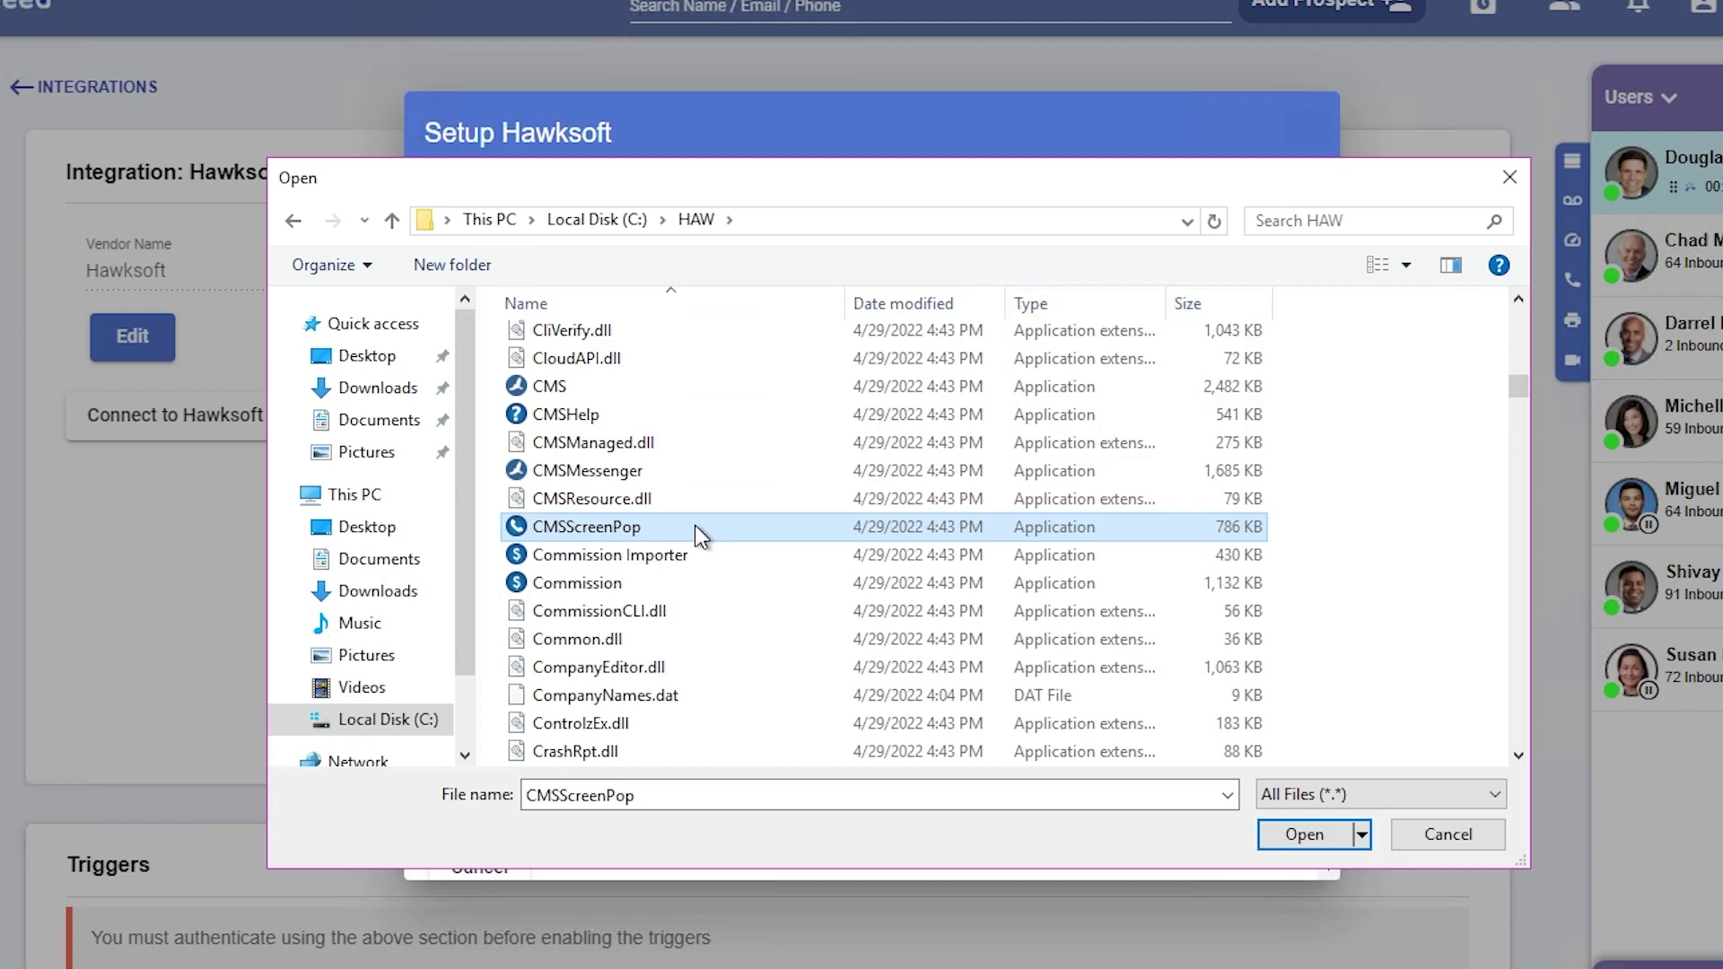
pyautogui.click(1303, 836)
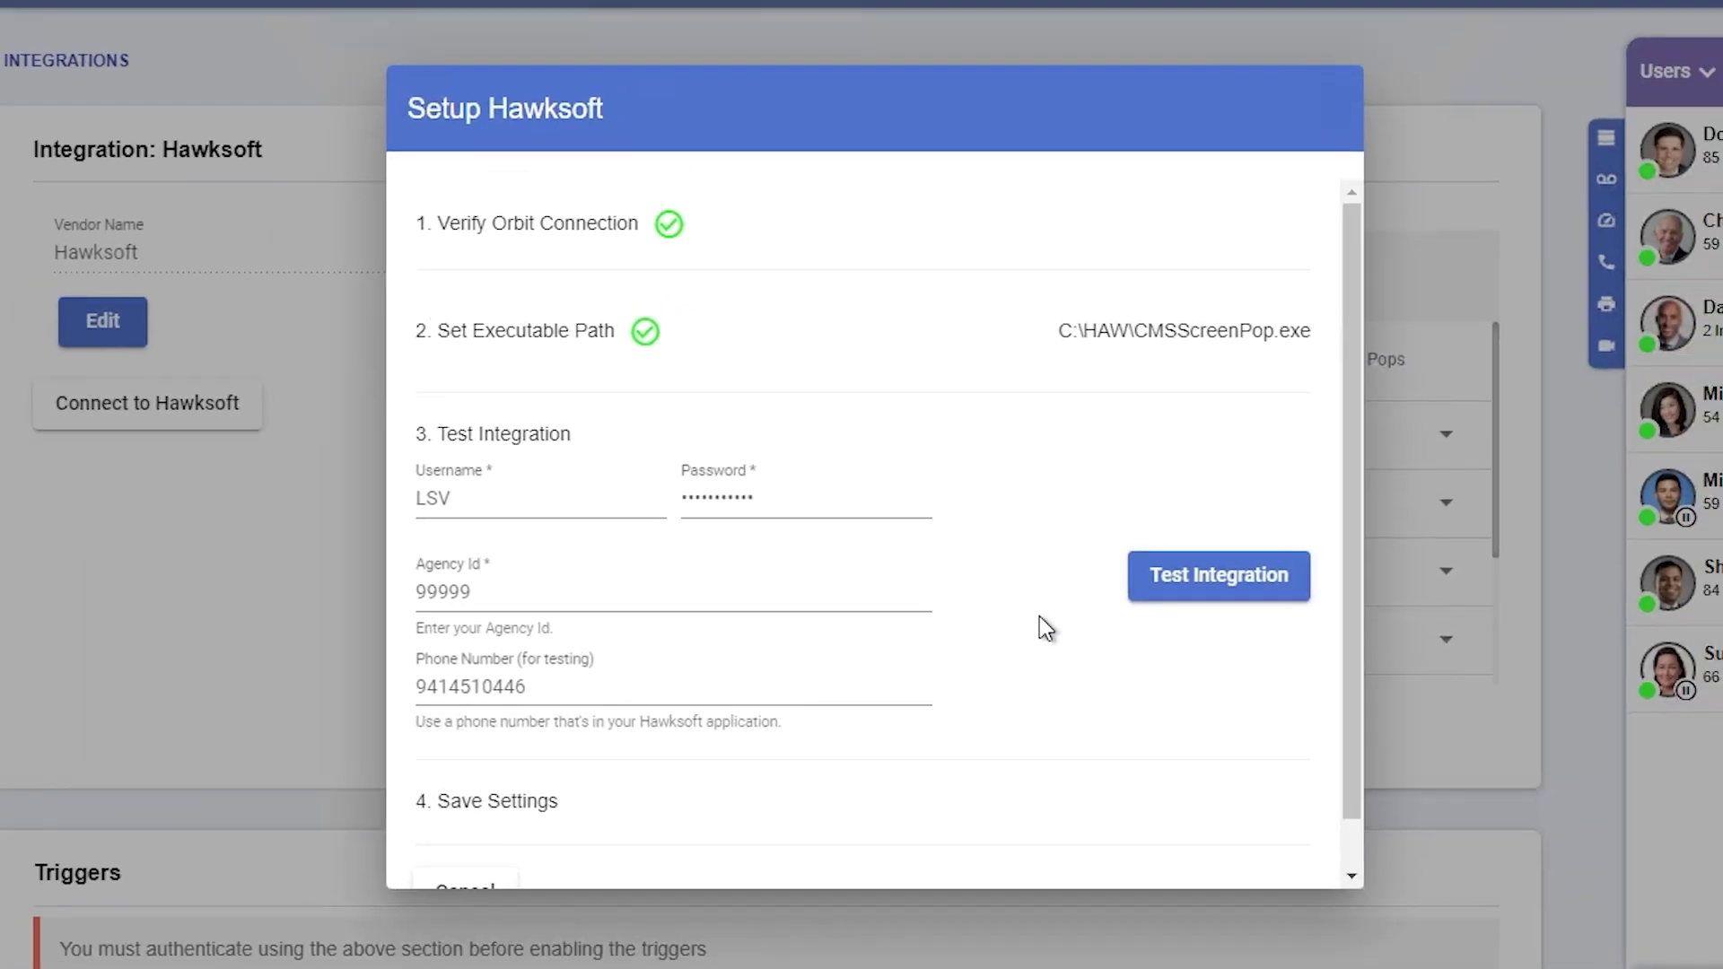
# Run the Hawksoft integration test, confirm it worked, and save the settings
pyautogui.click(1163, 589)
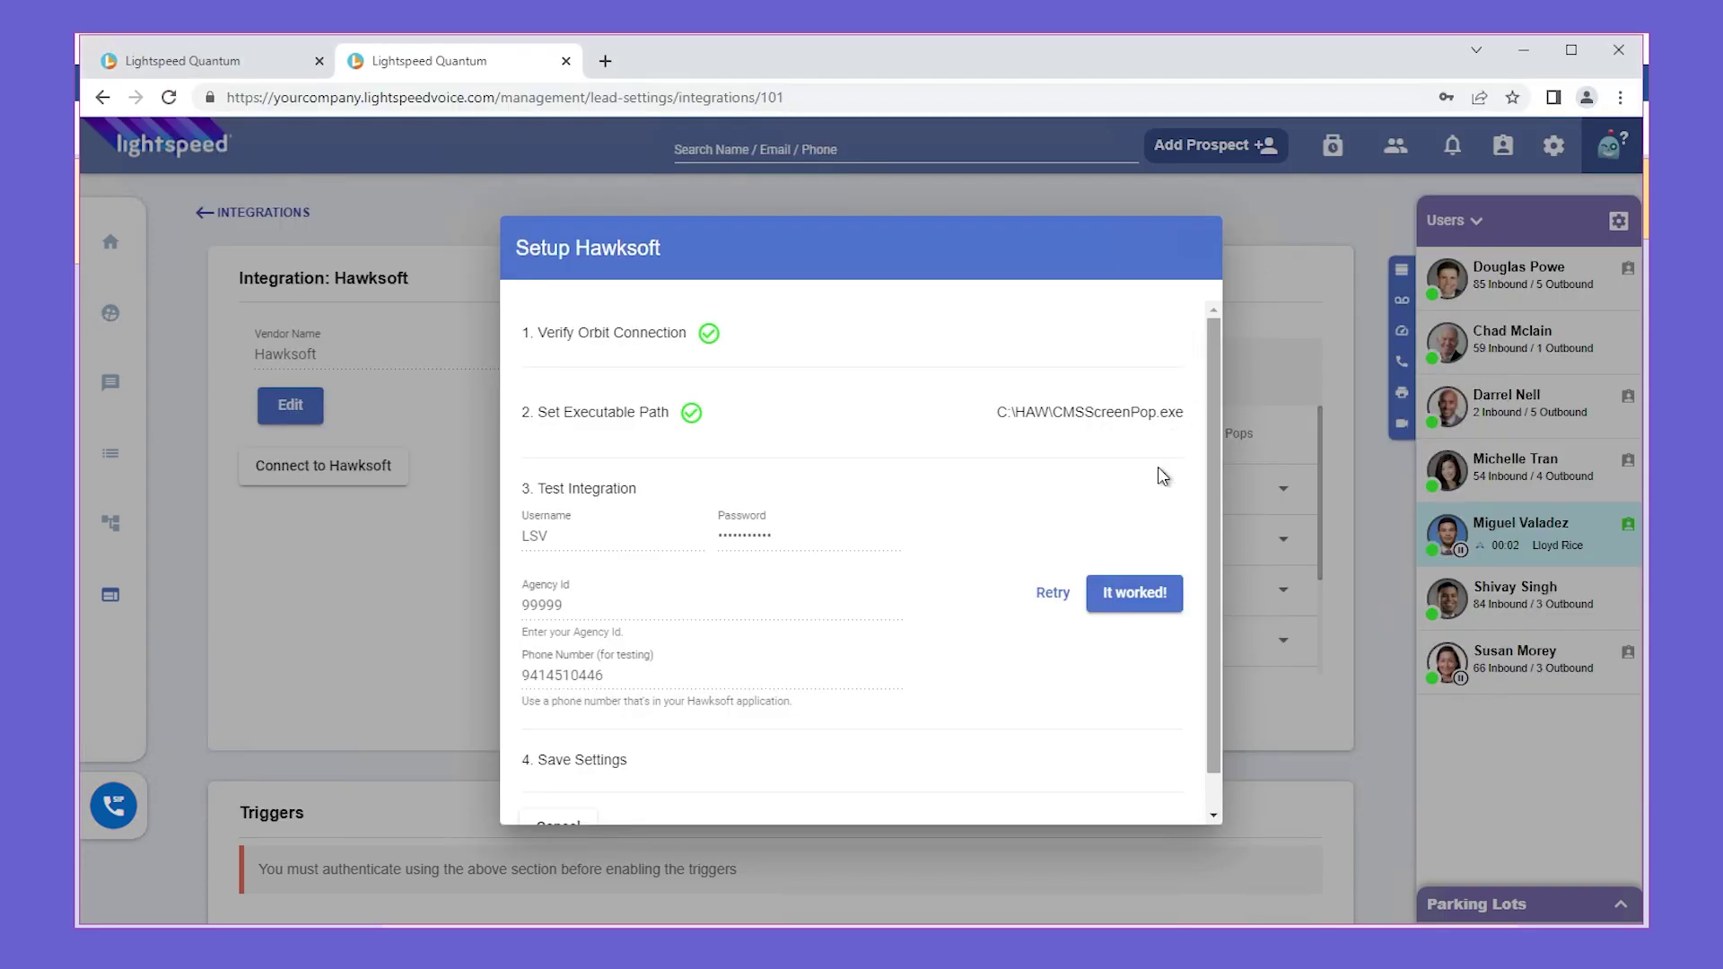
pyautogui.click(1132, 604)
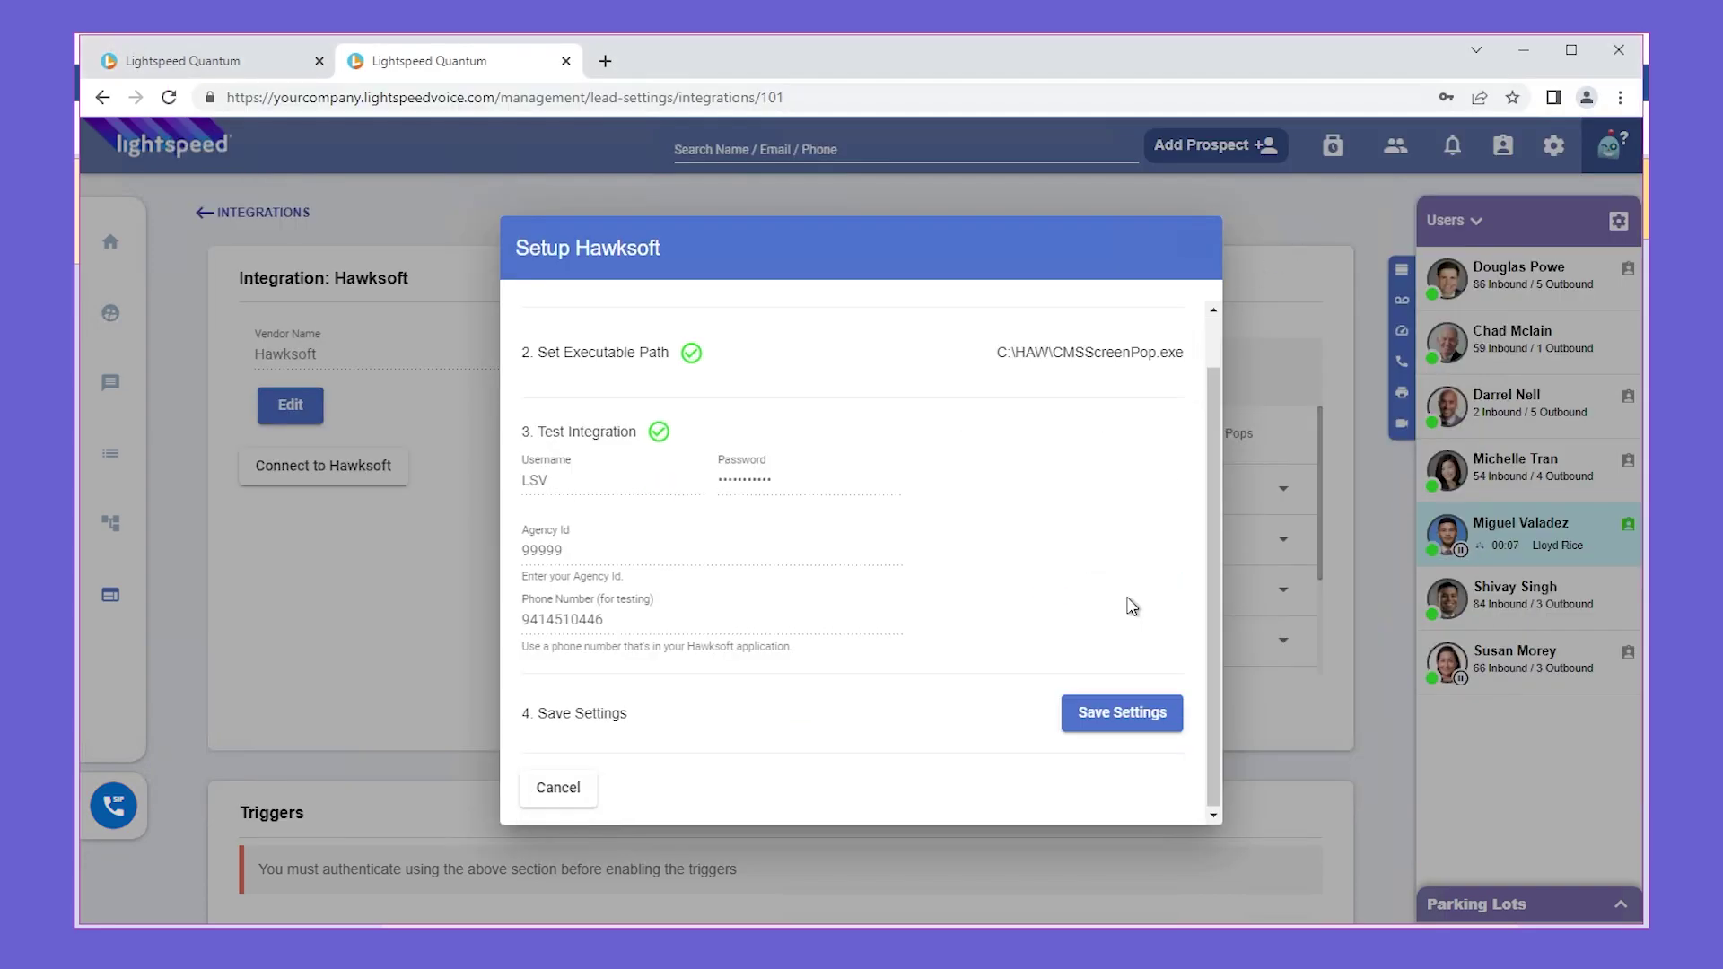
pyautogui.click(1124, 725)
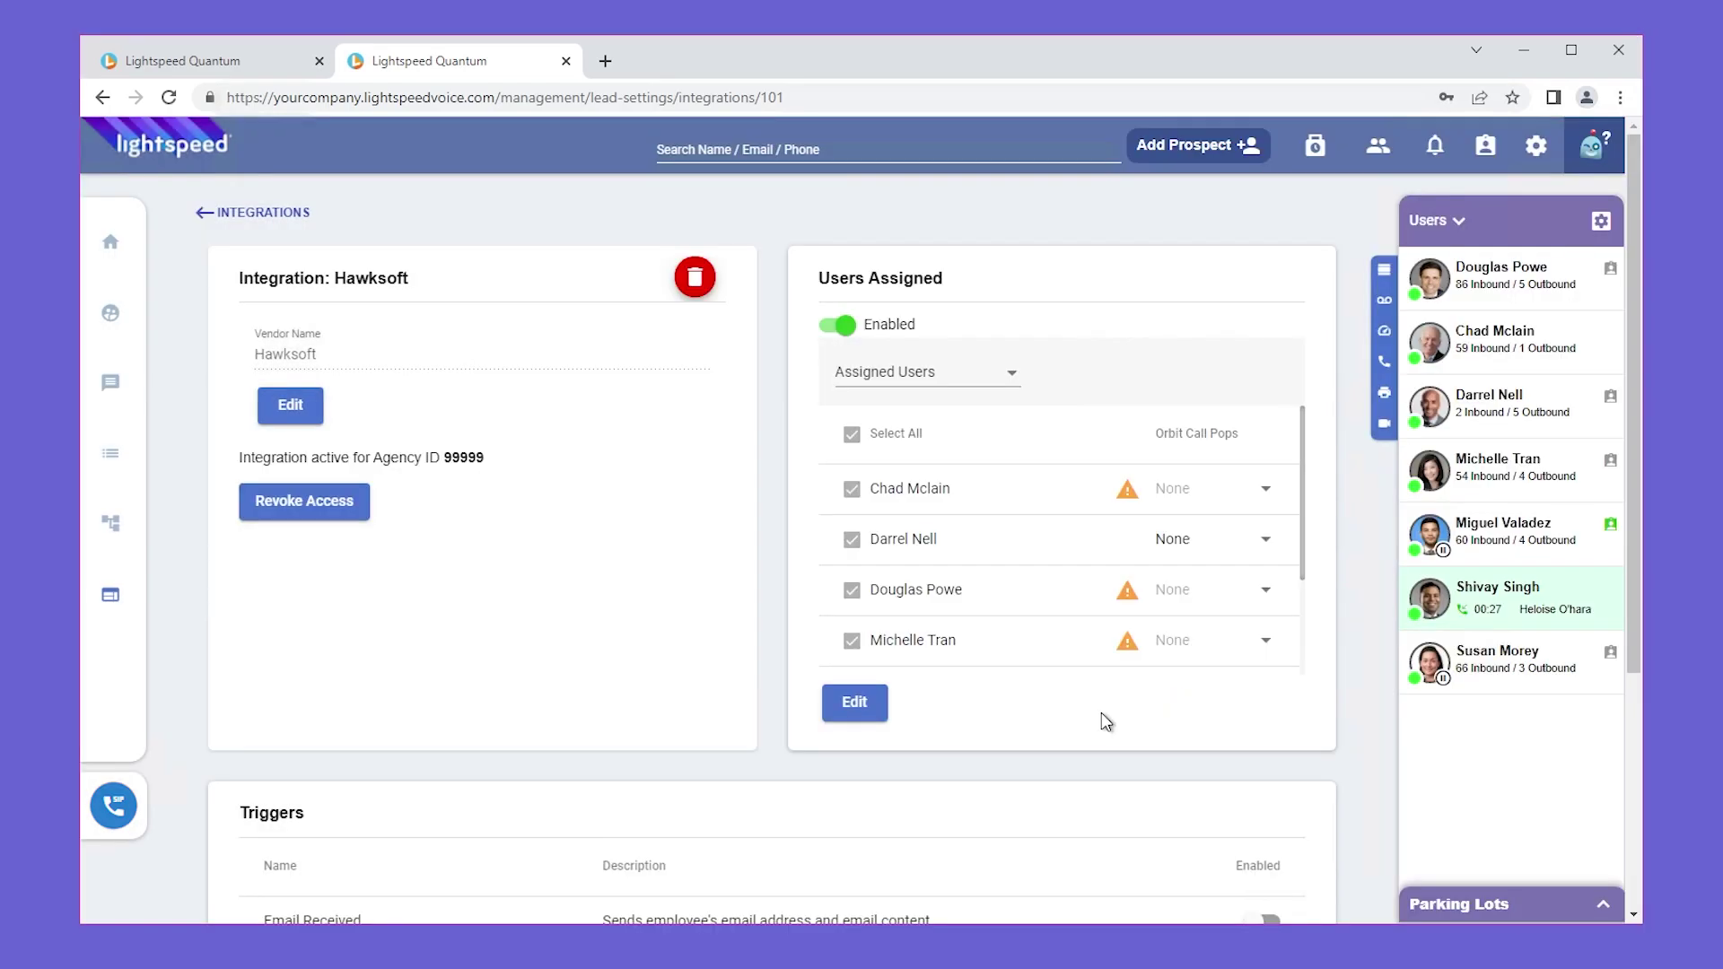
# Enable the Email Received, Email Sent, Note Created, Send Call Data on Hangup, Text Received and Text Sent triggers
pyautogui.scroll(-4, 1107, 722)
pyautogui.click(1266, 573)
pyautogui.click(1266, 622)
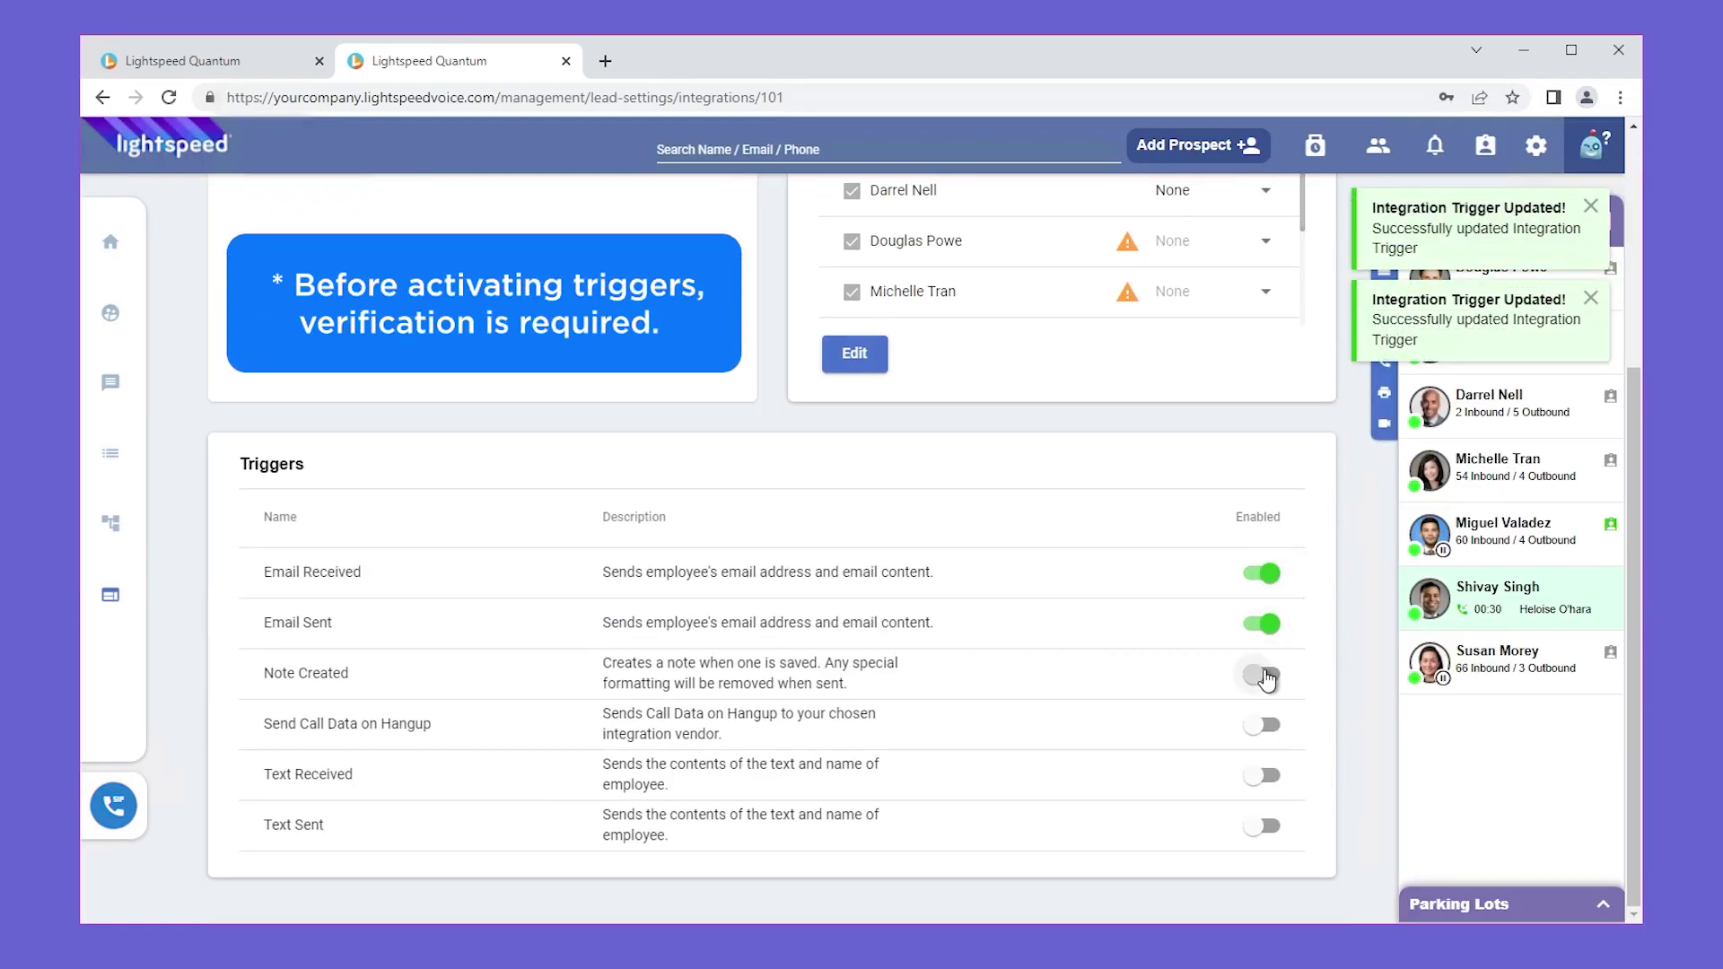
pyautogui.click(1265, 674)
pyautogui.click(1265, 725)
pyautogui.click(1265, 775)
pyautogui.click(1266, 825)
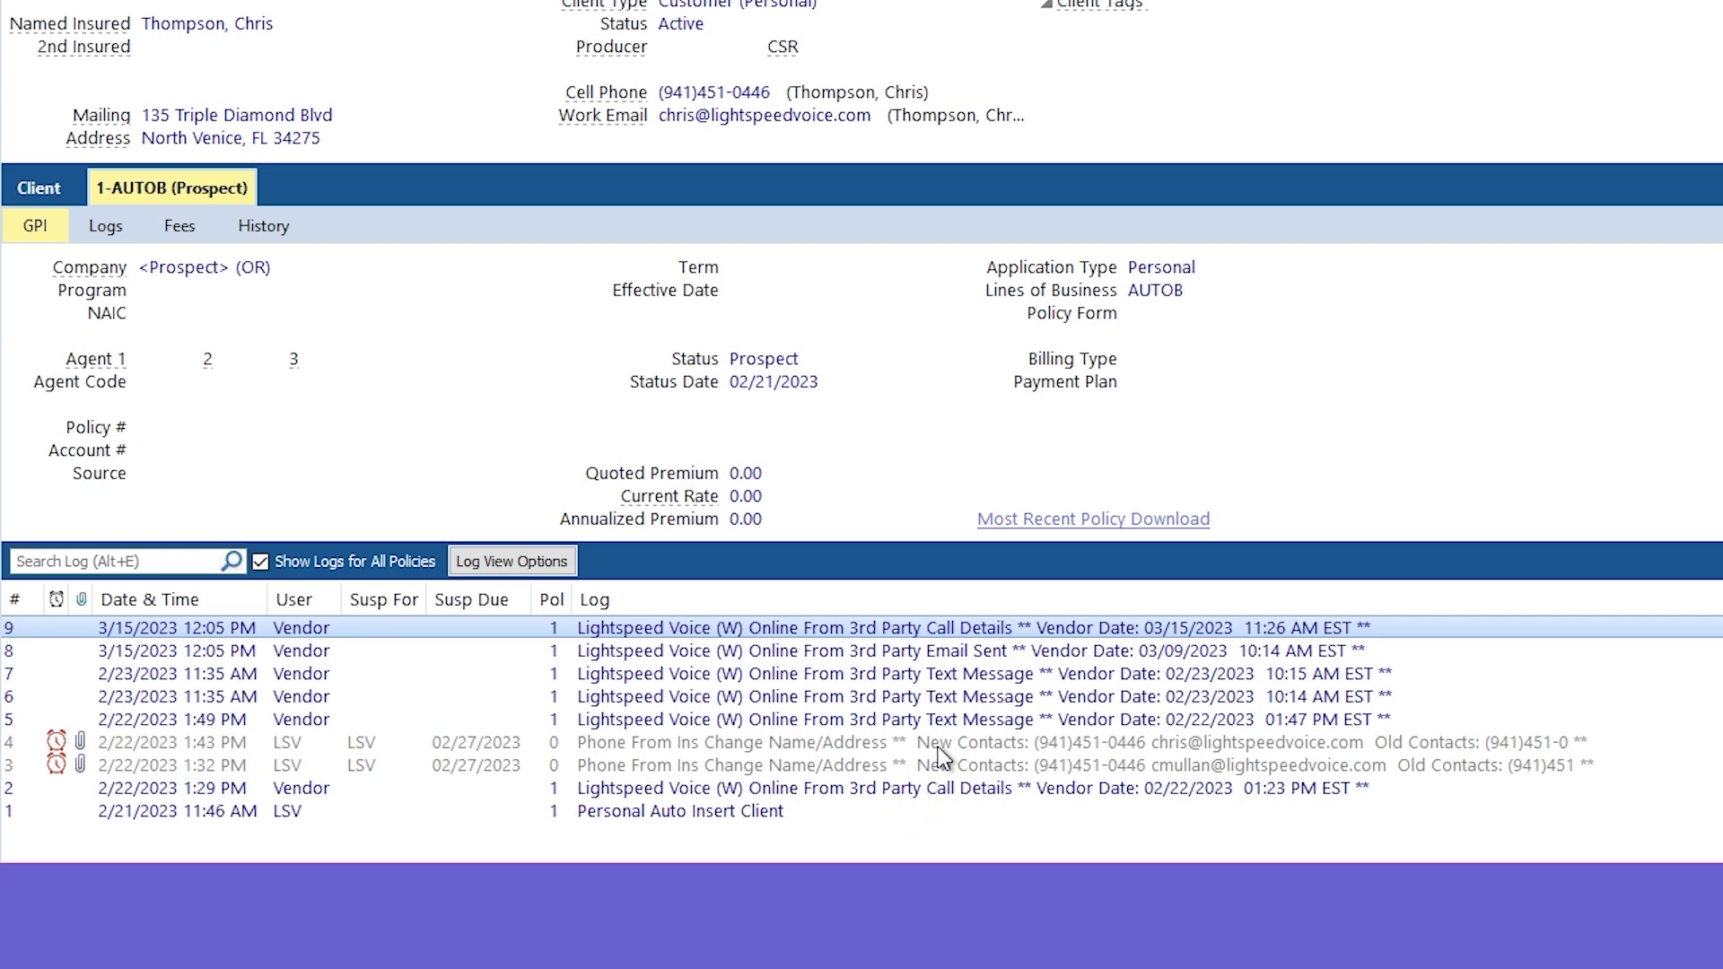
# View log entries 9 (call), 8 (Email Sent) and 7 (text message) in turn
pyautogui.doubleClick(830, 633)
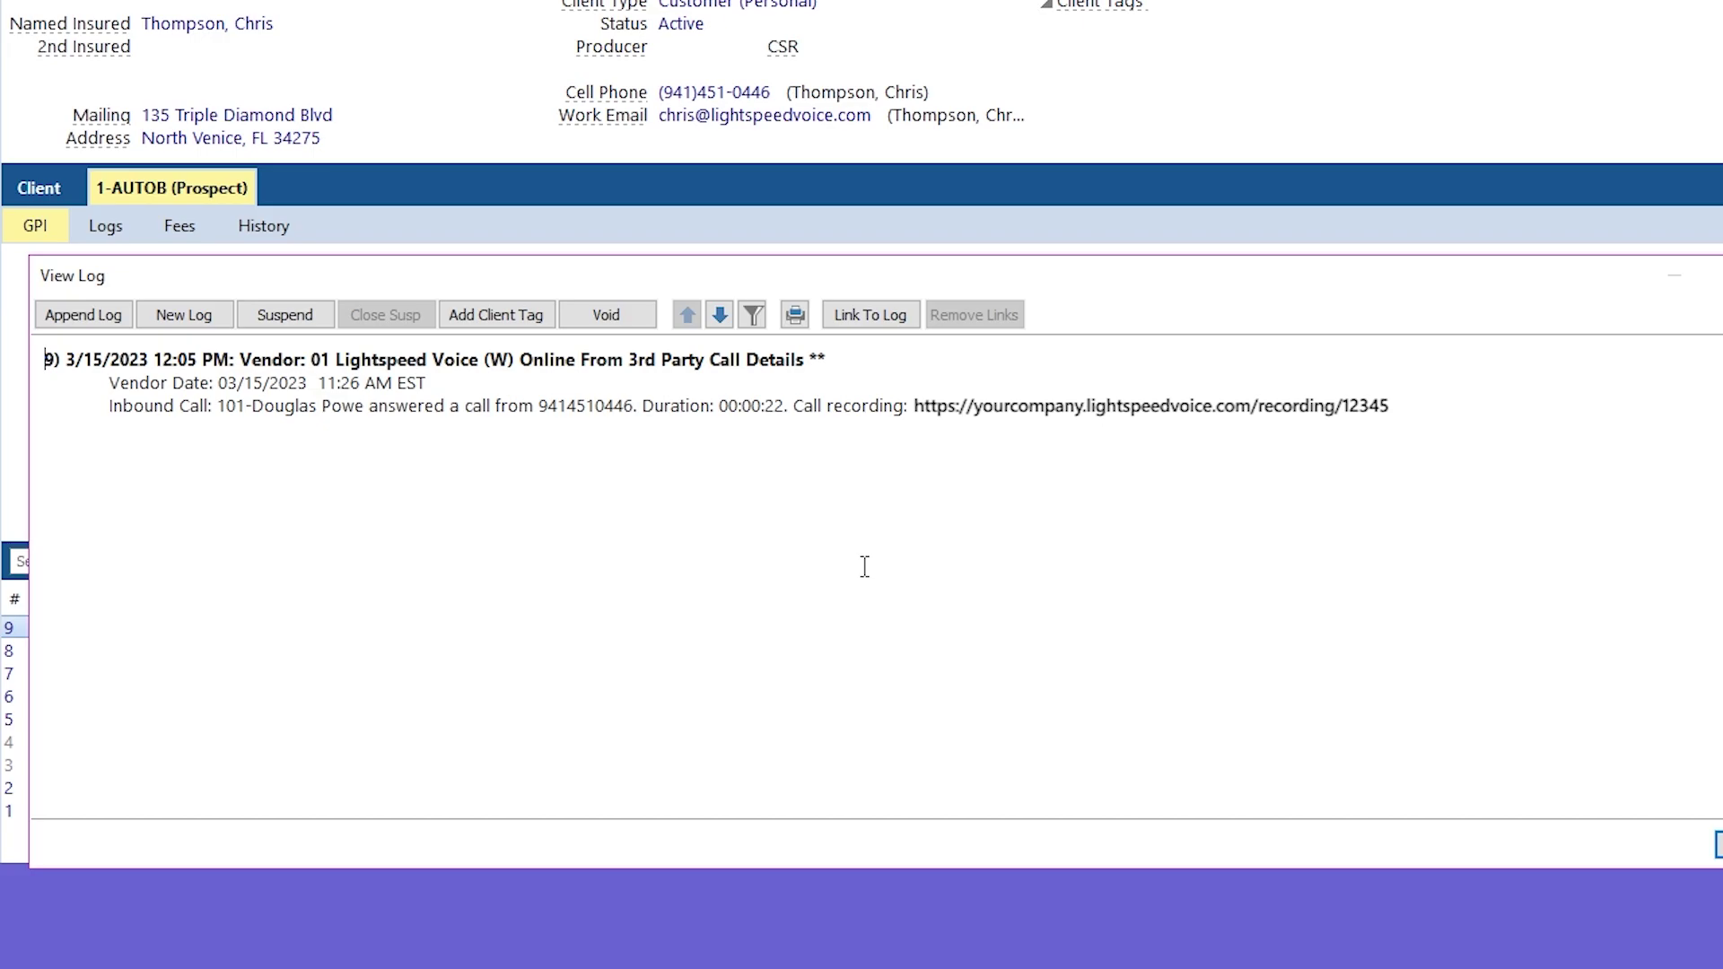
pyautogui.click(1718, 845)
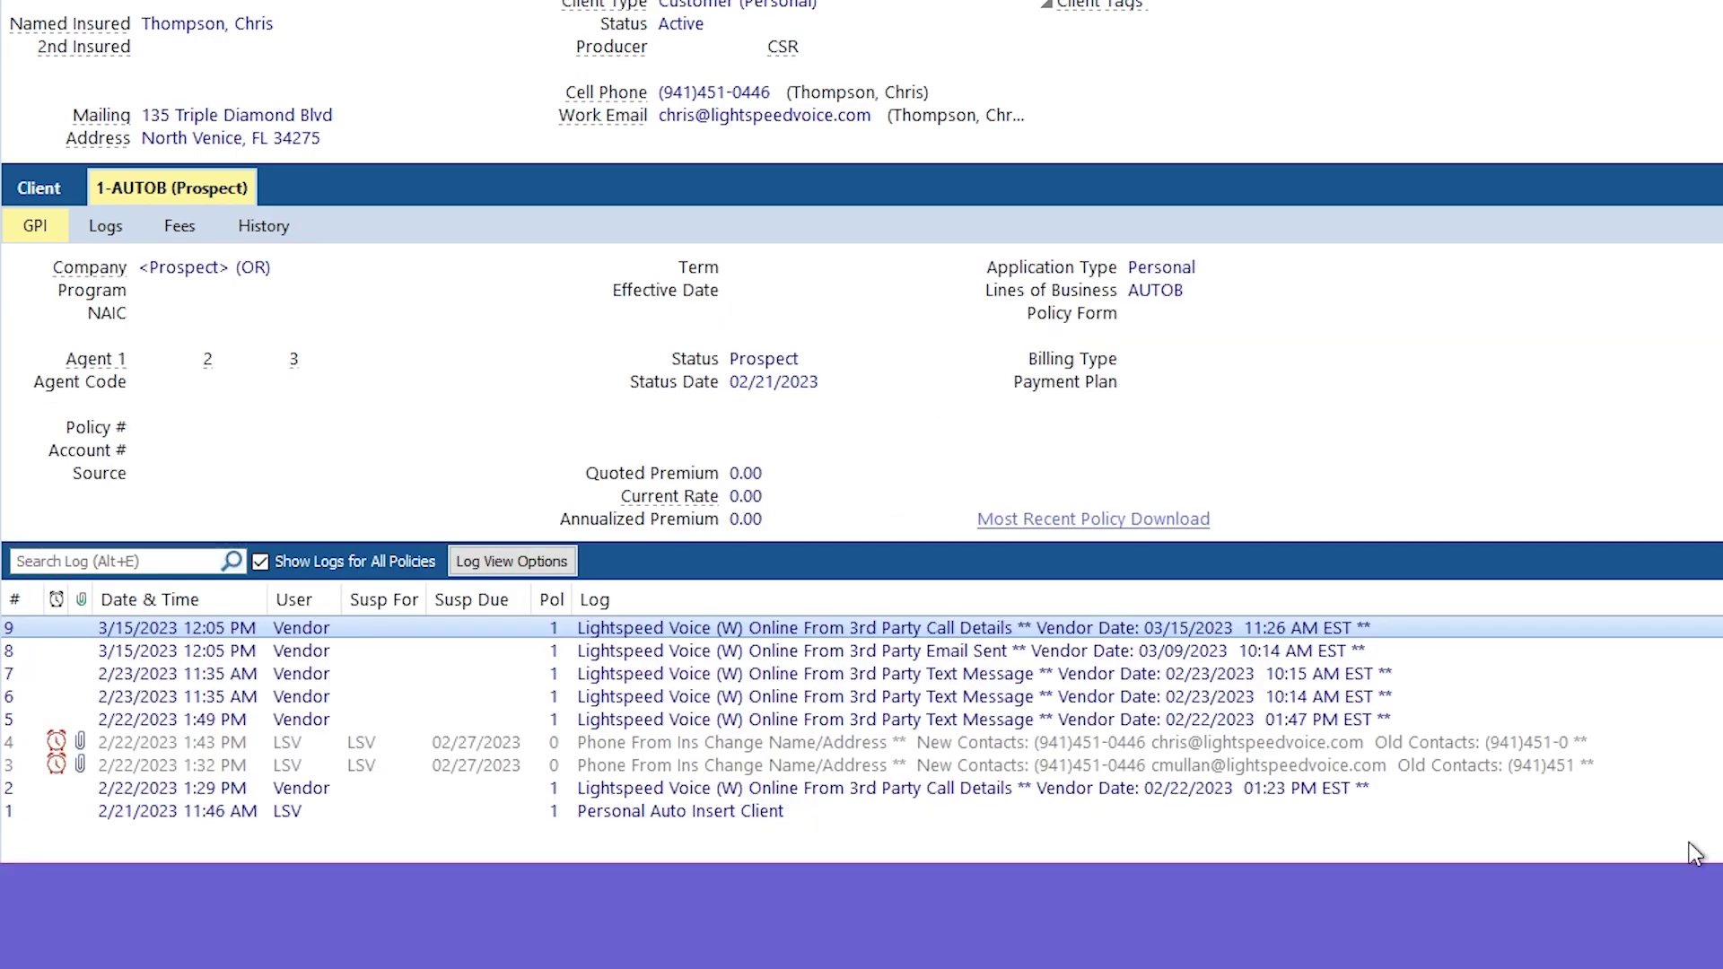
pyautogui.doubleClick(978, 652)
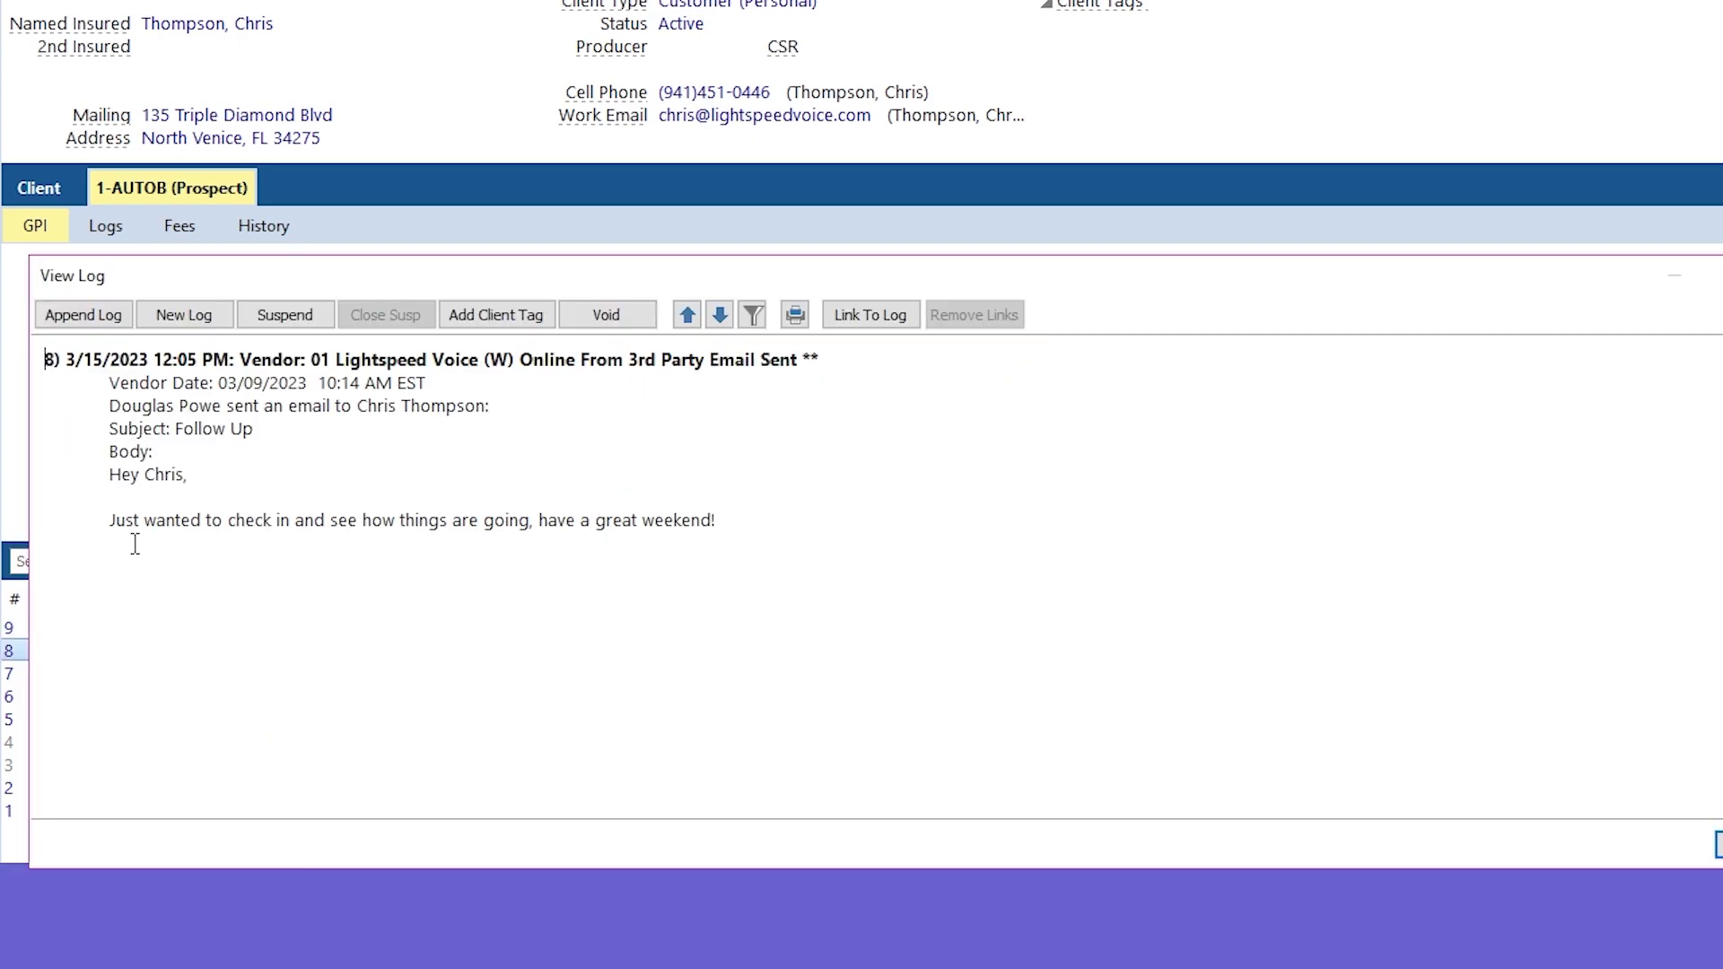
pyautogui.click(1718, 846)
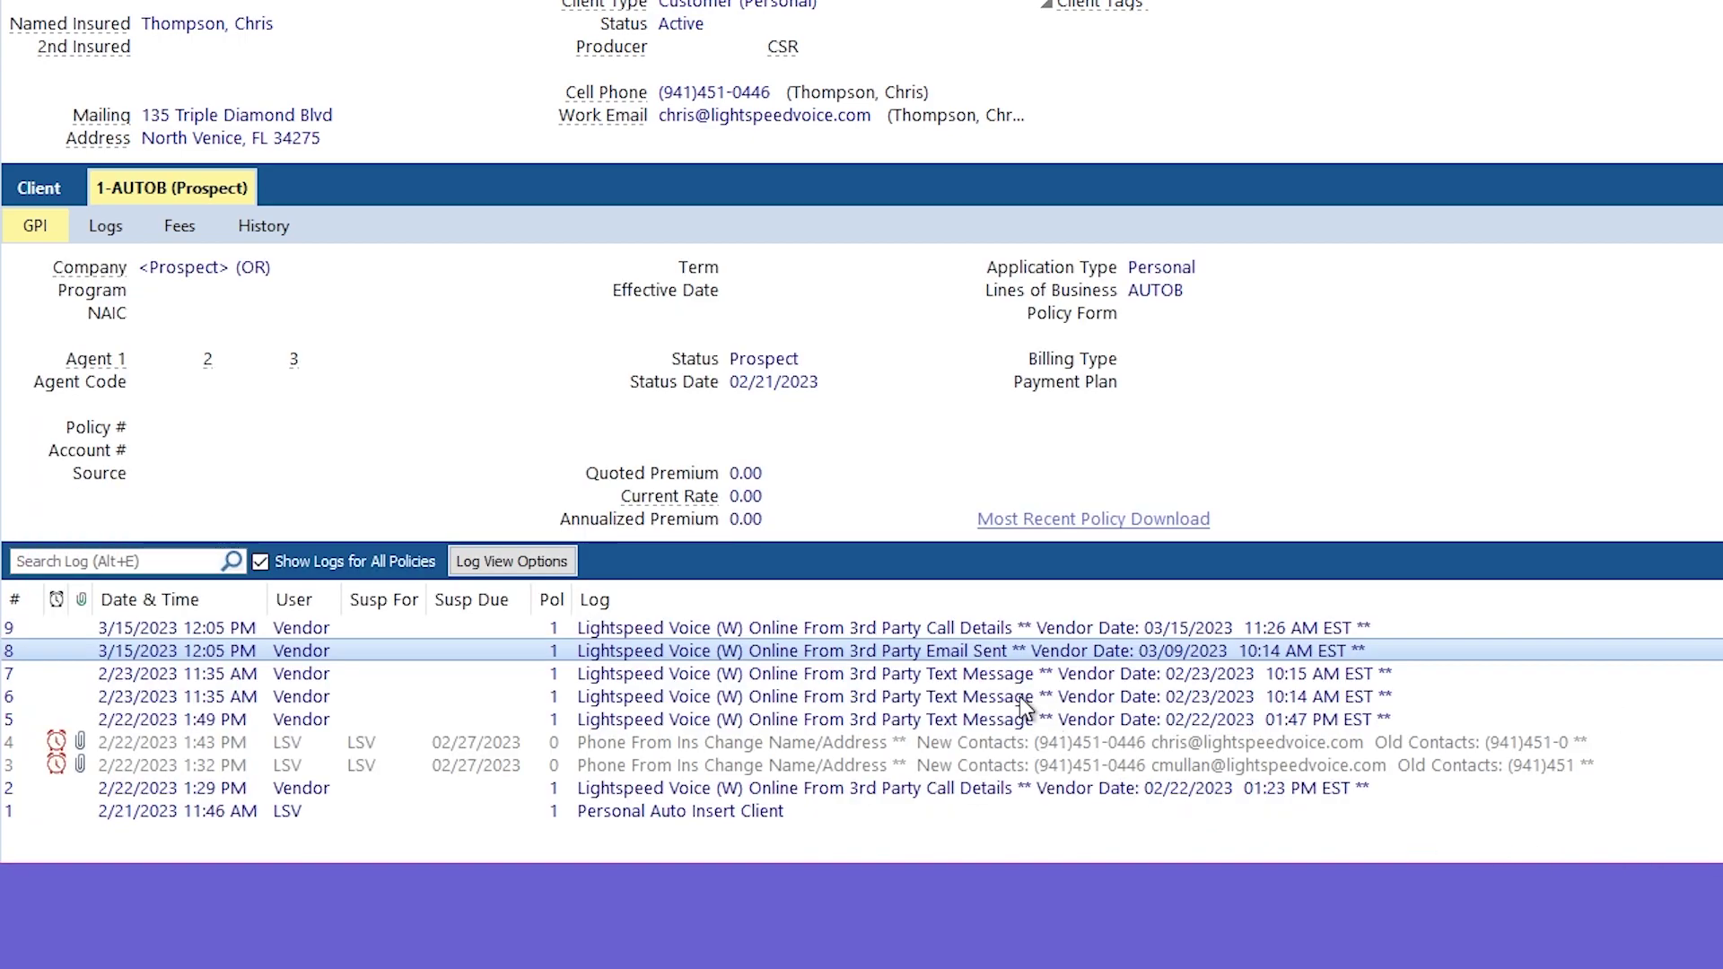
pyautogui.click(1001, 675)
pyautogui.doubleClick(999, 675)
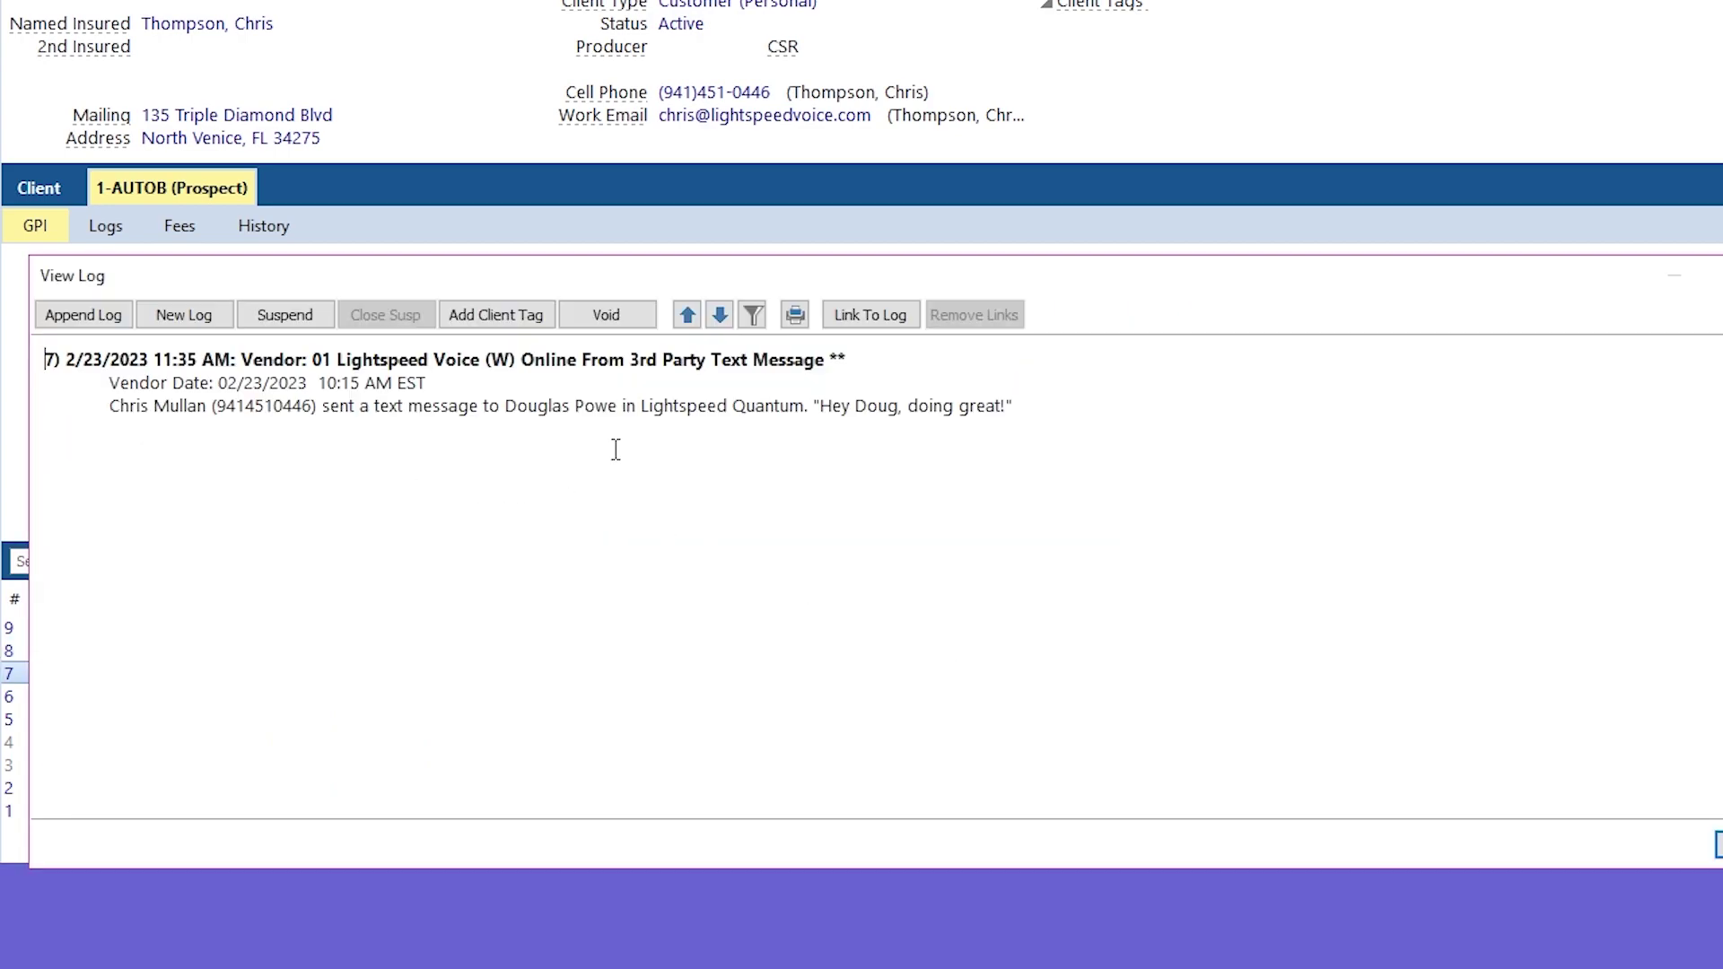